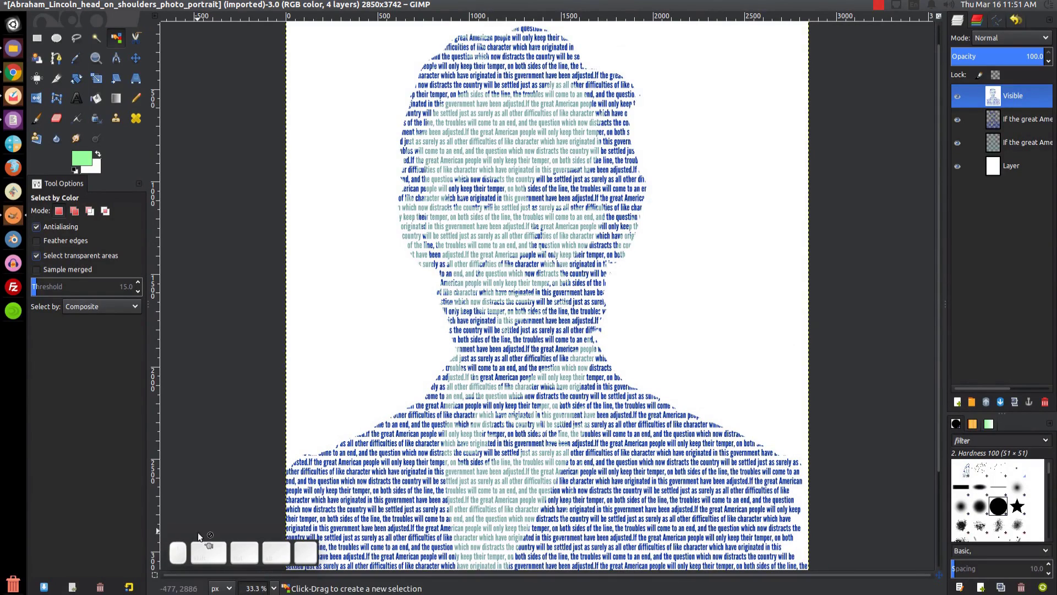
Pan across the finished text-filled Lincoln silhouette, then bring up the Tutorials folder in Files.
{"action": "left_click_drag", "start_coordinate": [586, 295], "coordinate": [604, 313]}
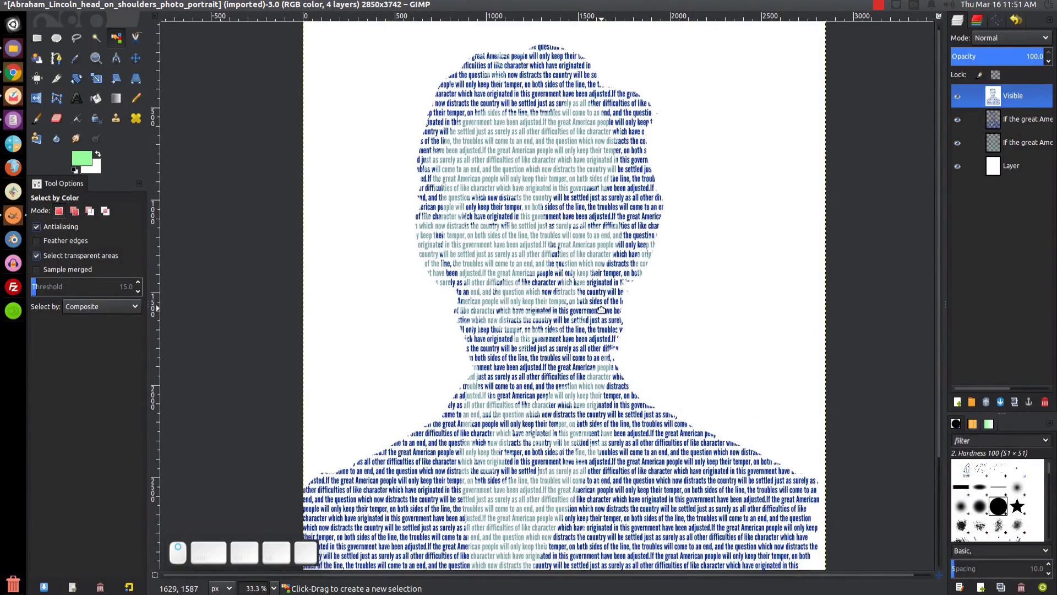
{"action": "left_click", "coordinate": [6, 50]}
Open the Lincoln portrait PNG with GIMP Image Editor and minimise the Files window.
{"action": "left_click", "coordinate": [631, 277]}
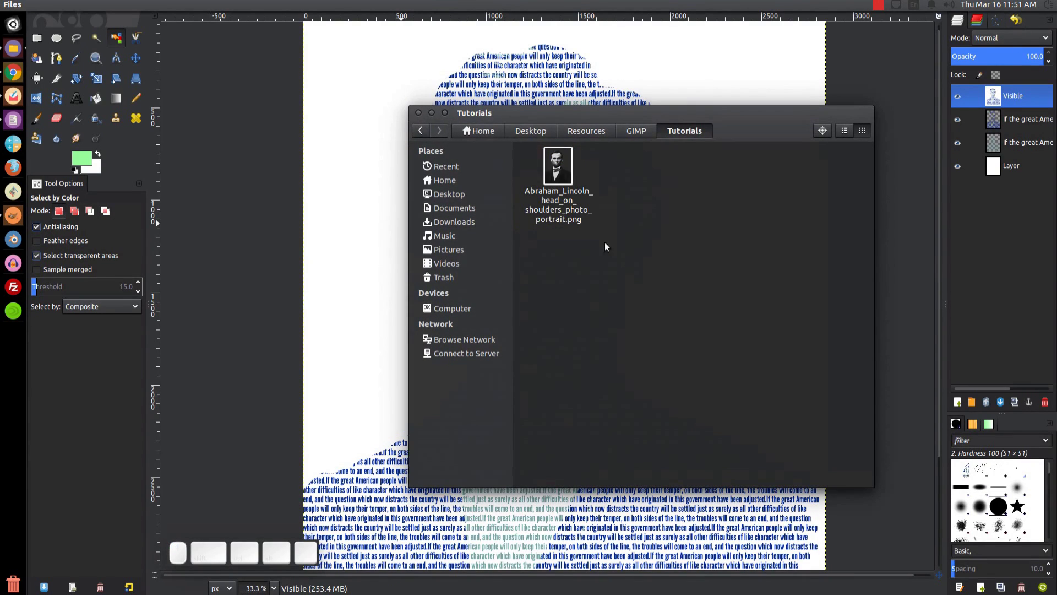
{"action": "right_click", "coordinate": [557, 176]}
{"action": "mouse_move", "coordinate": [665, 201]}
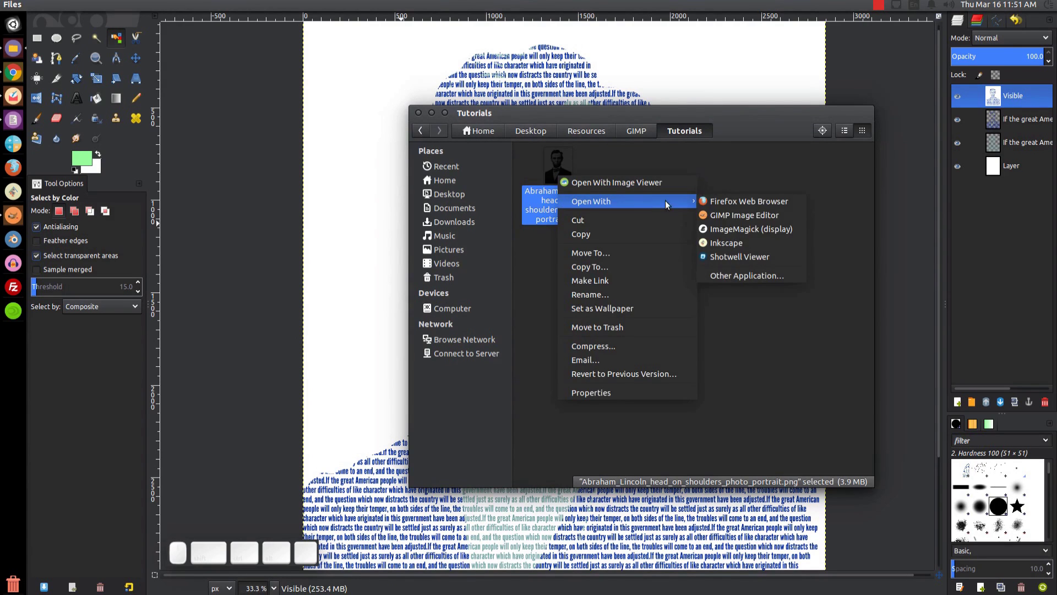
{"action": "left_click", "coordinate": [744, 215]}
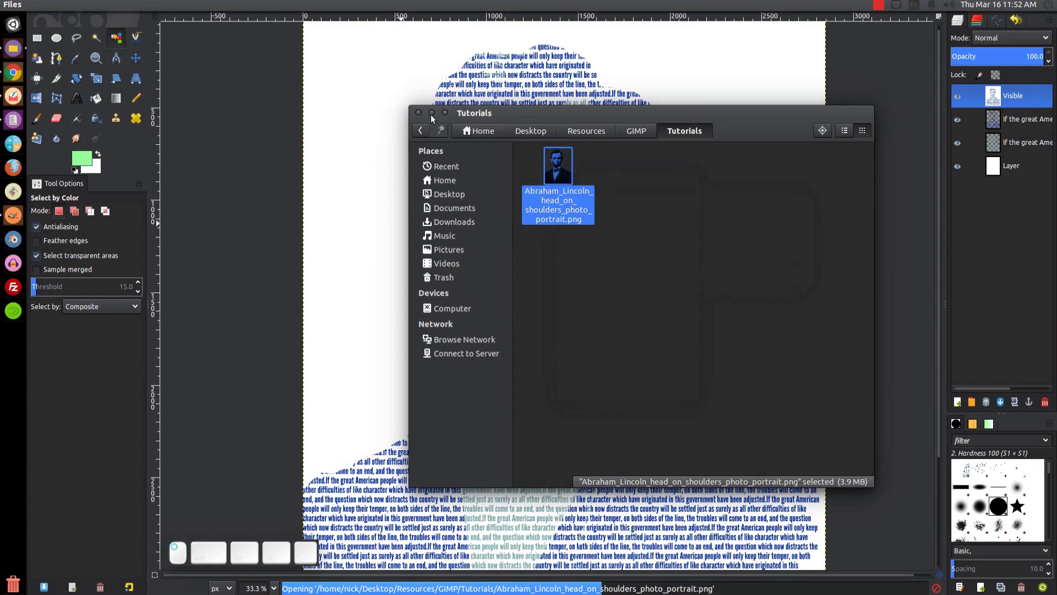
{"action": "left_click", "coordinate": [431, 113]}
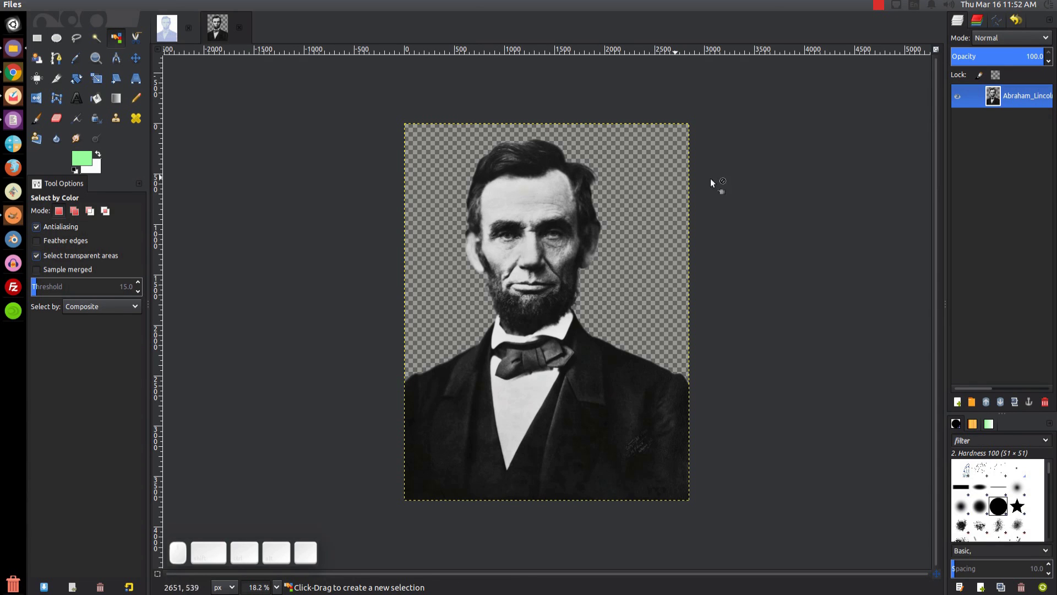
Add a white-filled layer below Abraham_Lincoln, then duplicate the Abraham_Lincoln photo layer.
{"action": "left_click", "coordinate": [959, 402]}
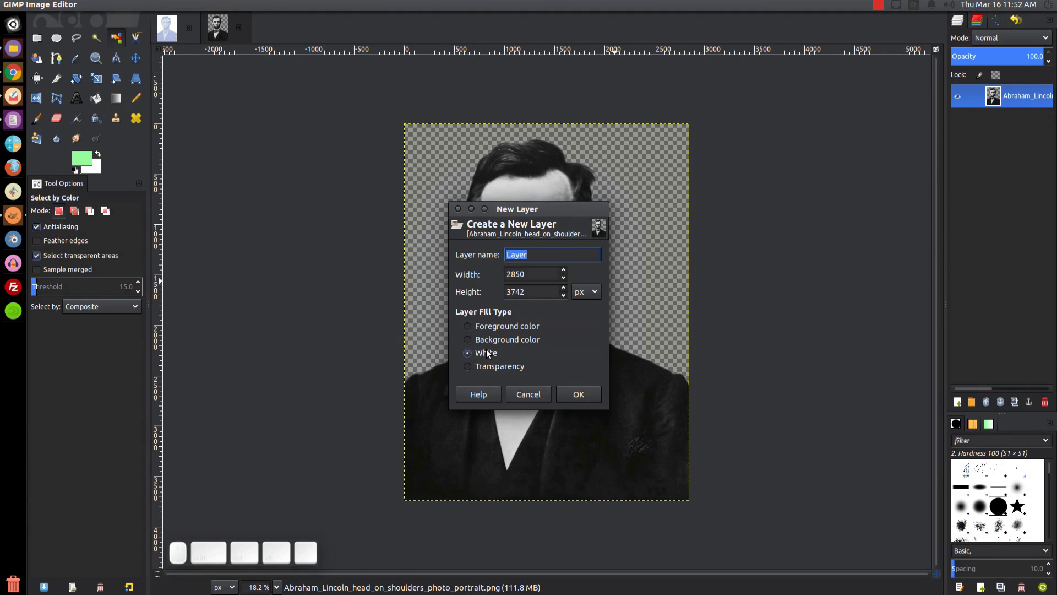
{"action": "left_click", "coordinate": [575, 395]}
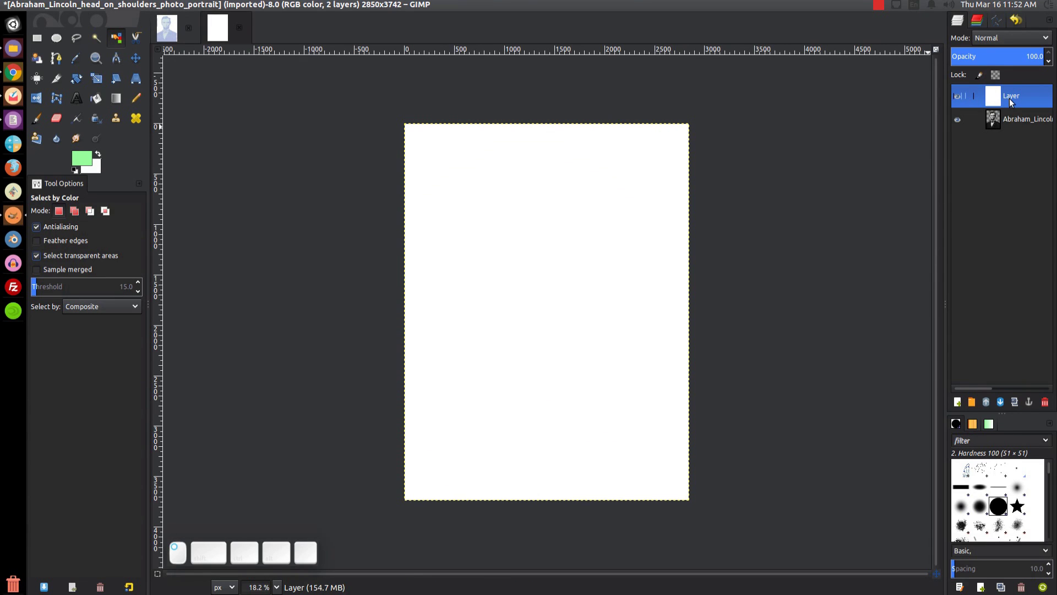
{"action": "left_click_drag", "start_coordinate": [1009, 98], "coordinate": [1006, 130]}
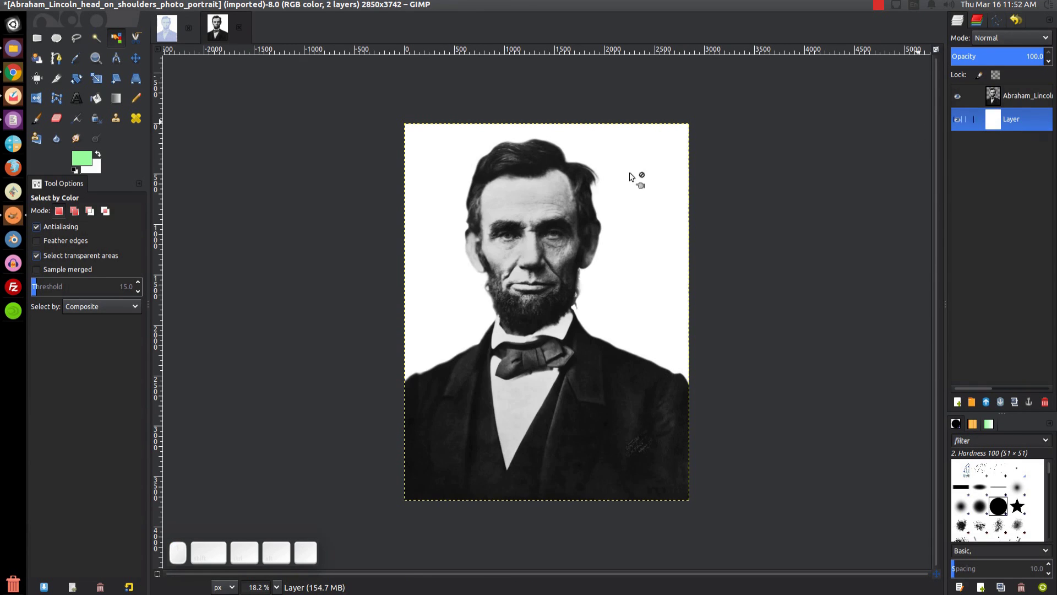
{"action": "left_click", "coordinate": [1020, 104]}
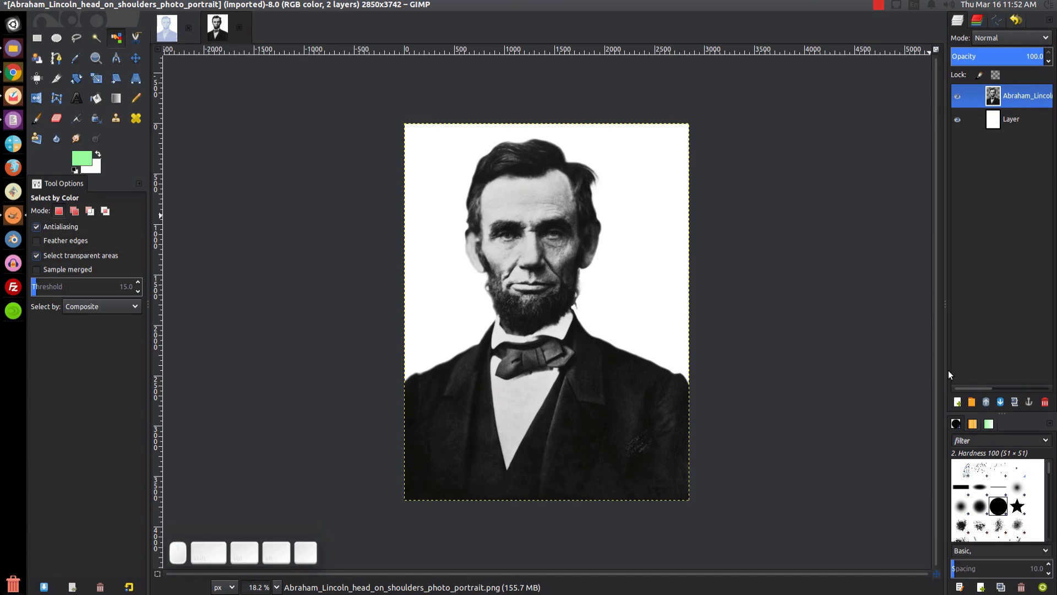
{"action": "left_click", "coordinate": [1016, 401]}
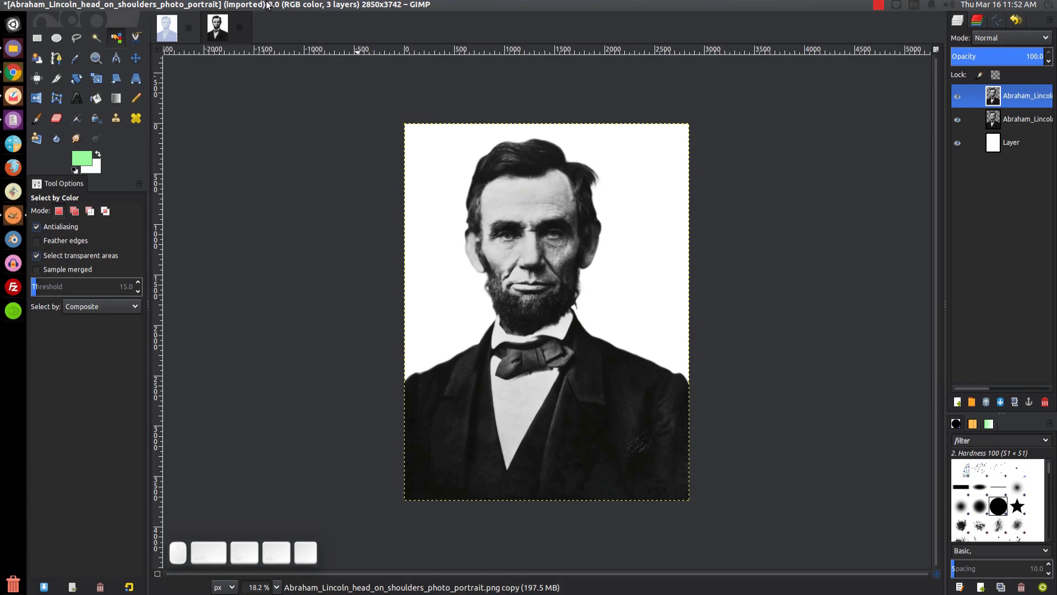
Apply Colors > Threshold with a low value of 103 to the duplicate photo layer.
{"action": "left_click", "coordinate": [210, 4]}
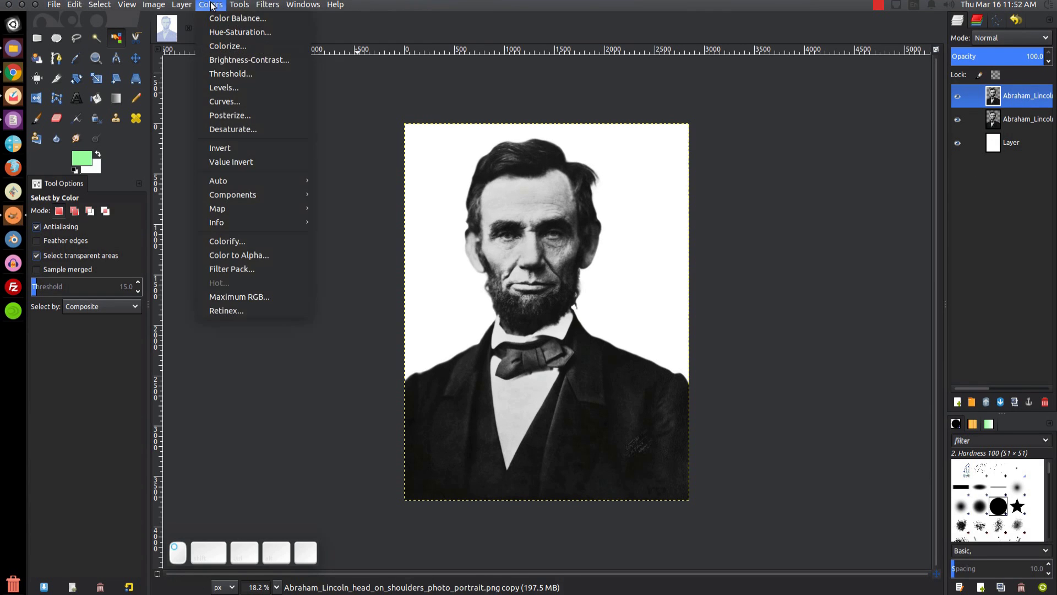
{"action": "left_click", "coordinate": [231, 73]}
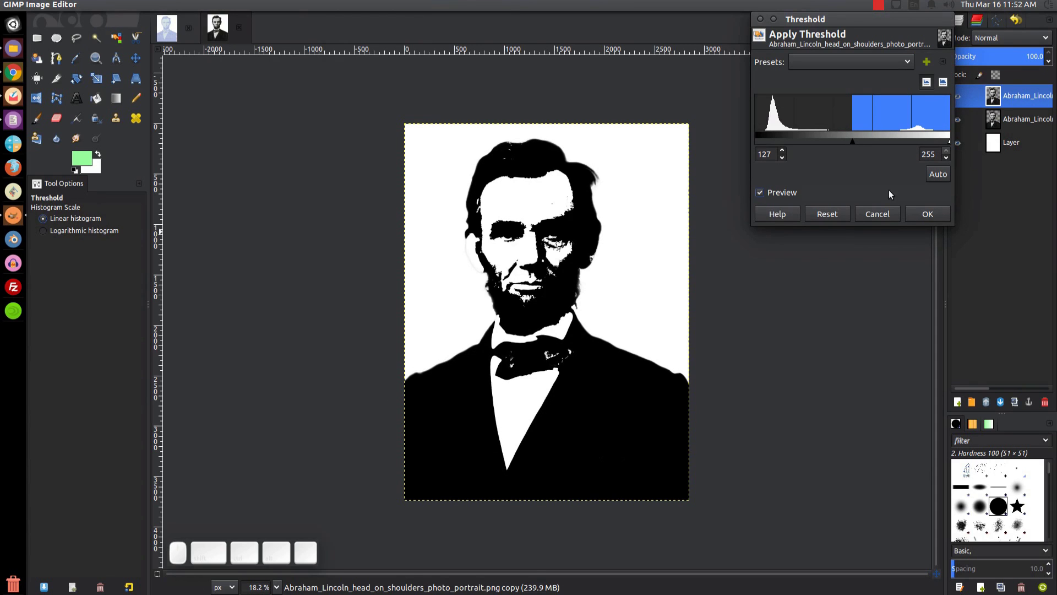
{"action": "left_click_drag", "start_coordinate": [852, 141], "coordinate": [834, 141]}
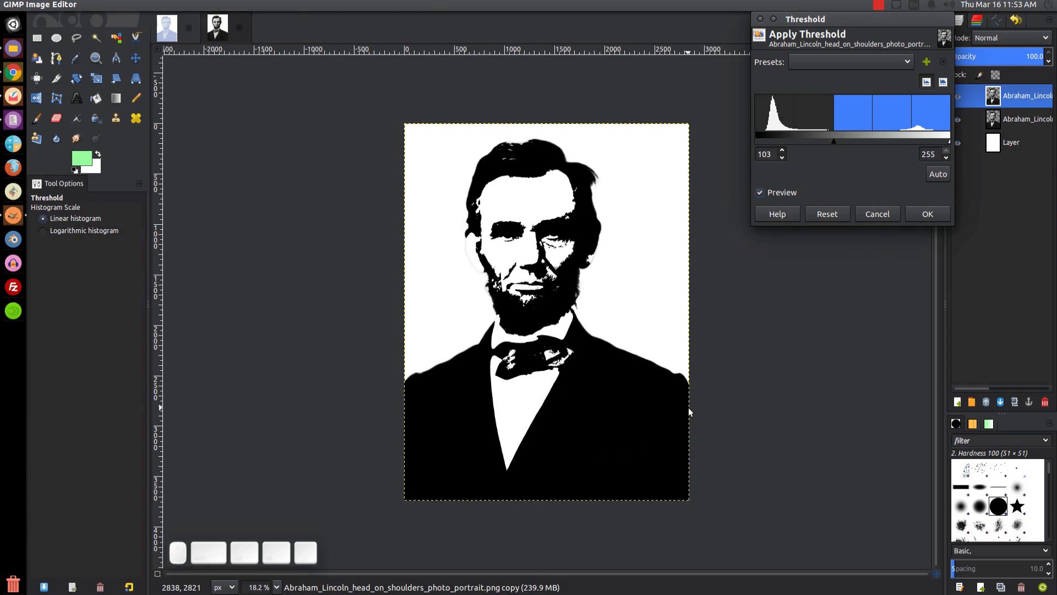
{"action": "left_click", "coordinate": [930, 214]}
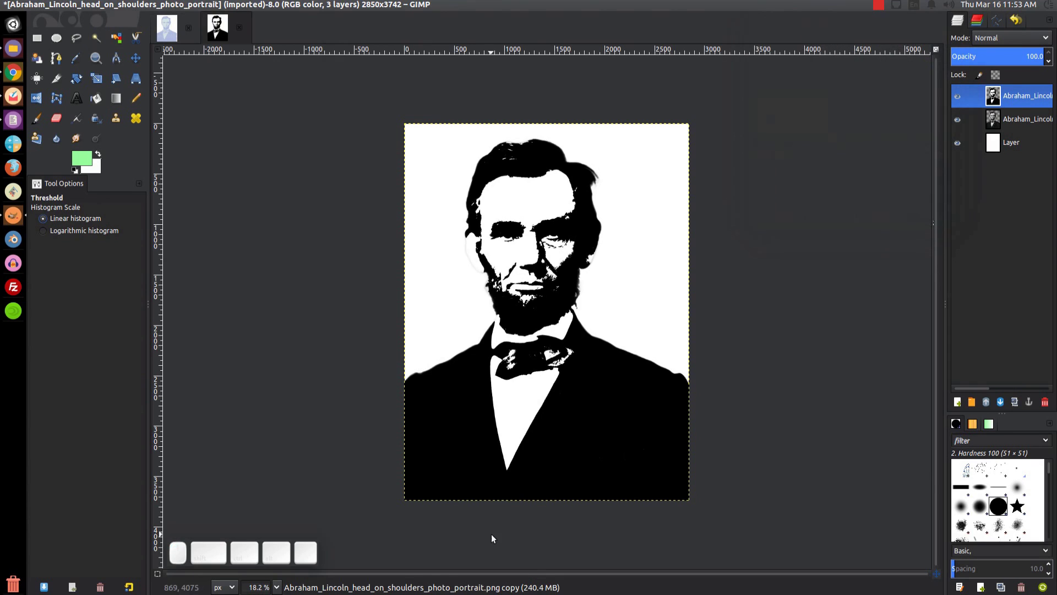
Hide the threshold layer and select the figure on the original photo layer with Alpha to Selection.
{"action": "left_click", "coordinate": [958, 96]}
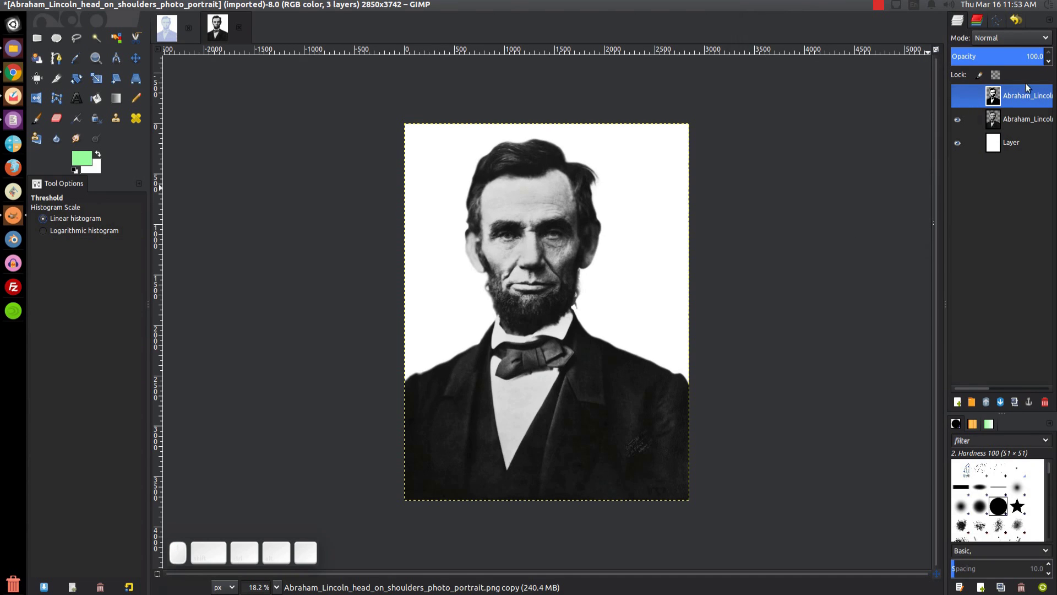
{"action": "left_click", "coordinate": [1025, 121]}
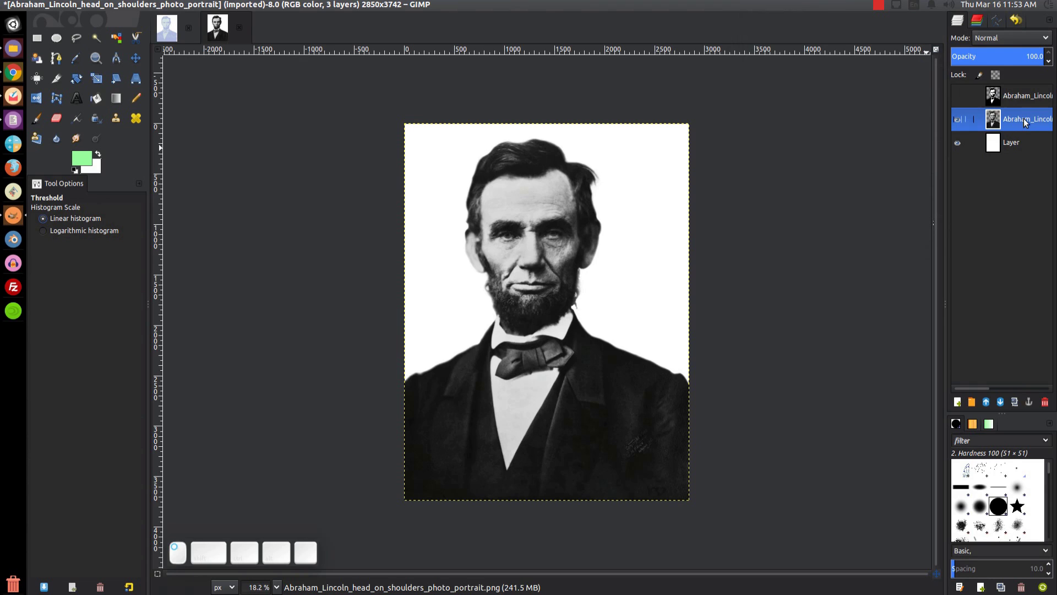
{"action": "right_click", "coordinate": [1013, 124]}
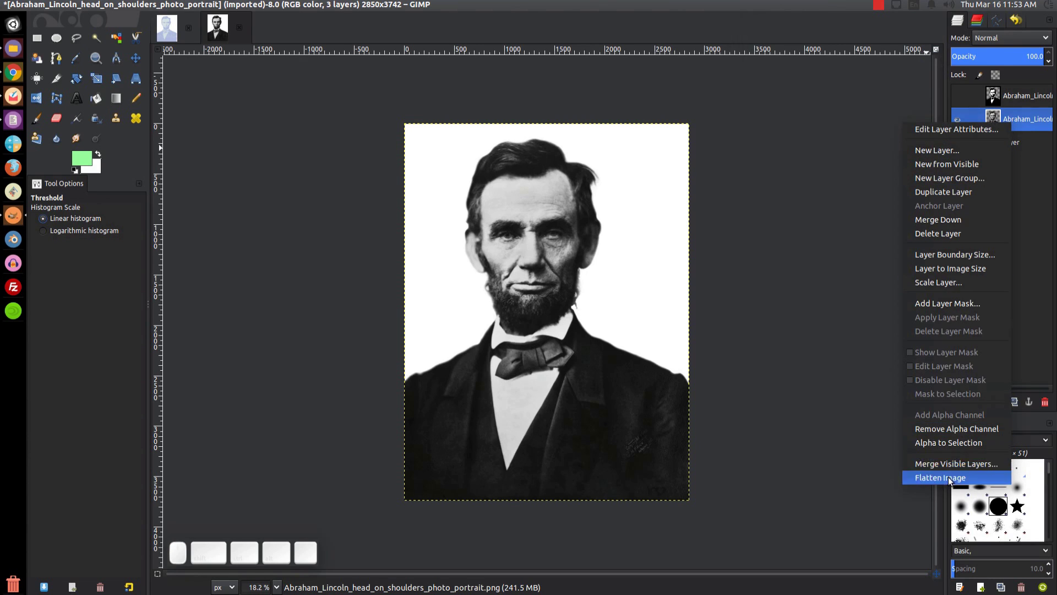
{"action": "left_click", "coordinate": [953, 443]}
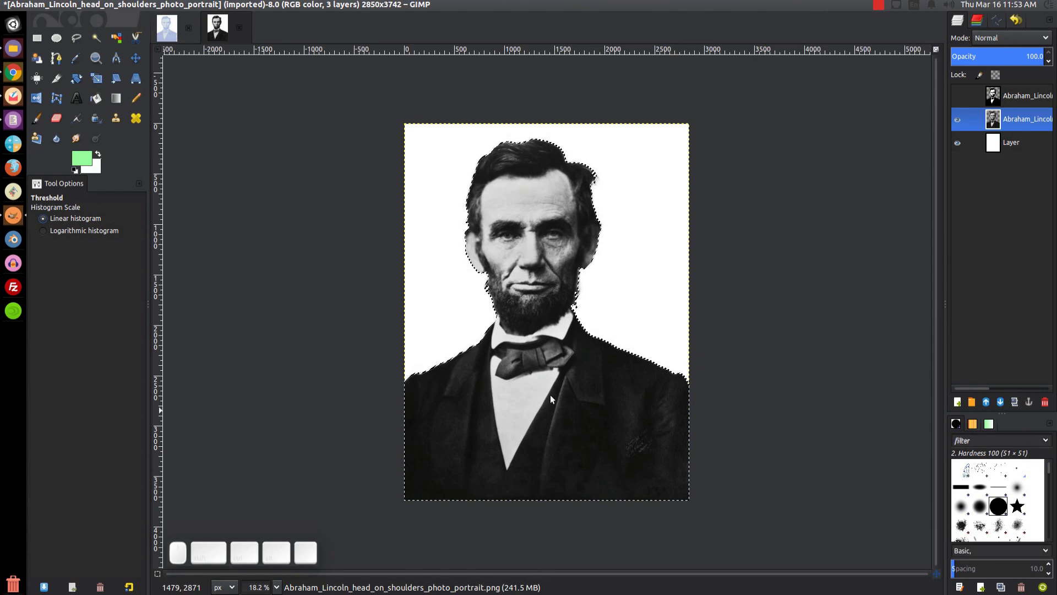
Fill the selected figure with a black foreground colour, then clear the selection.
{"action": "left_click", "coordinate": [76, 160]}
{"action": "left_click_drag", "start_coordinate": [504, 114], "coordinate": [440, 49]}
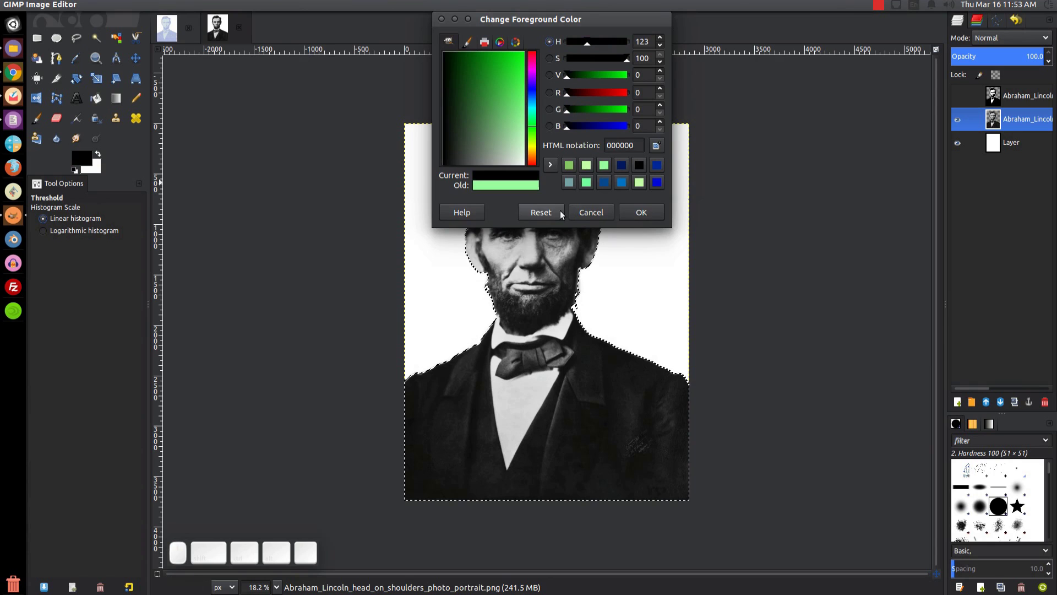
{"action": "left_click", "coordinate": [641, 213]}
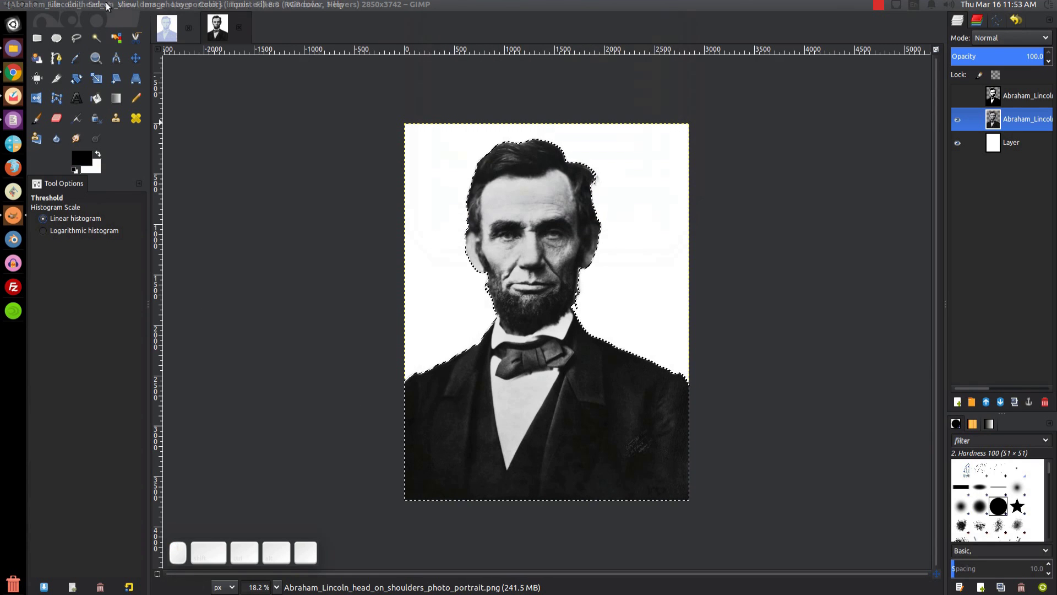
{"action": "left_click", "coordinate": [75, 6]}
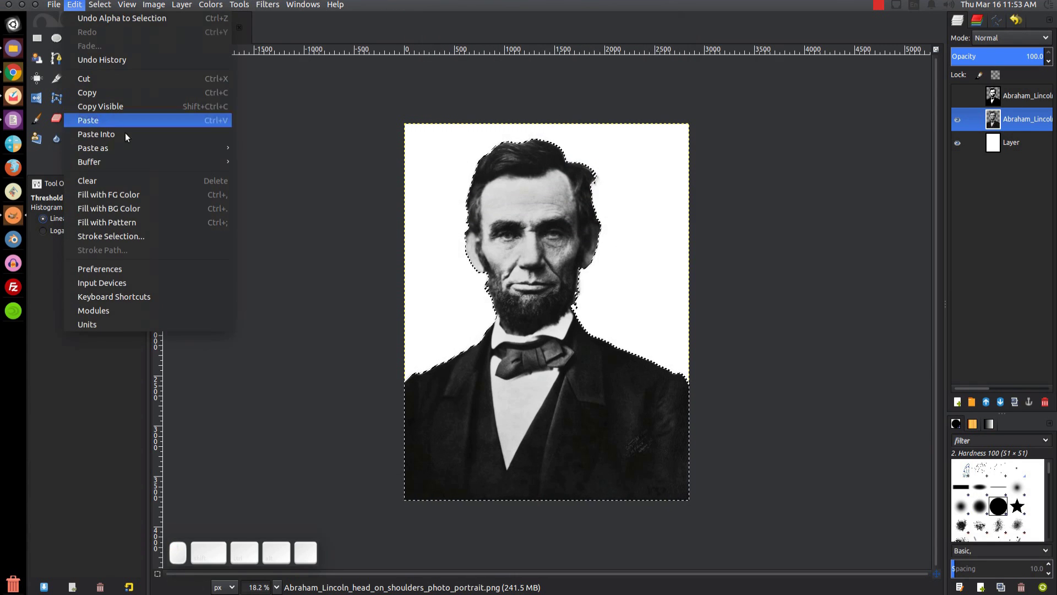
{"action": "left_click", "coordinate": [122, 195]}
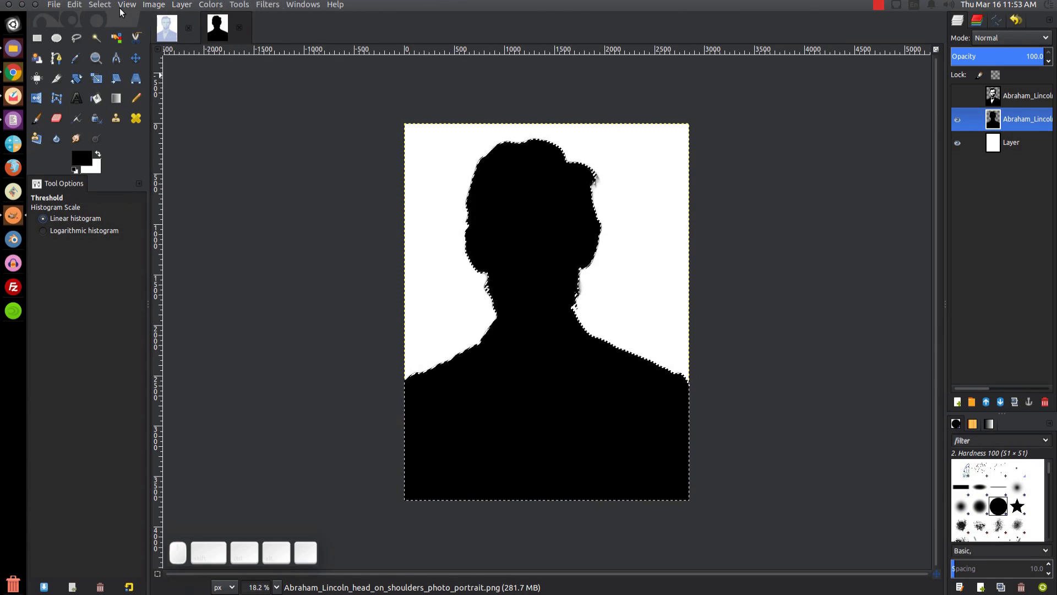
{"action": "left_click", "coordinate": [98, 6]}
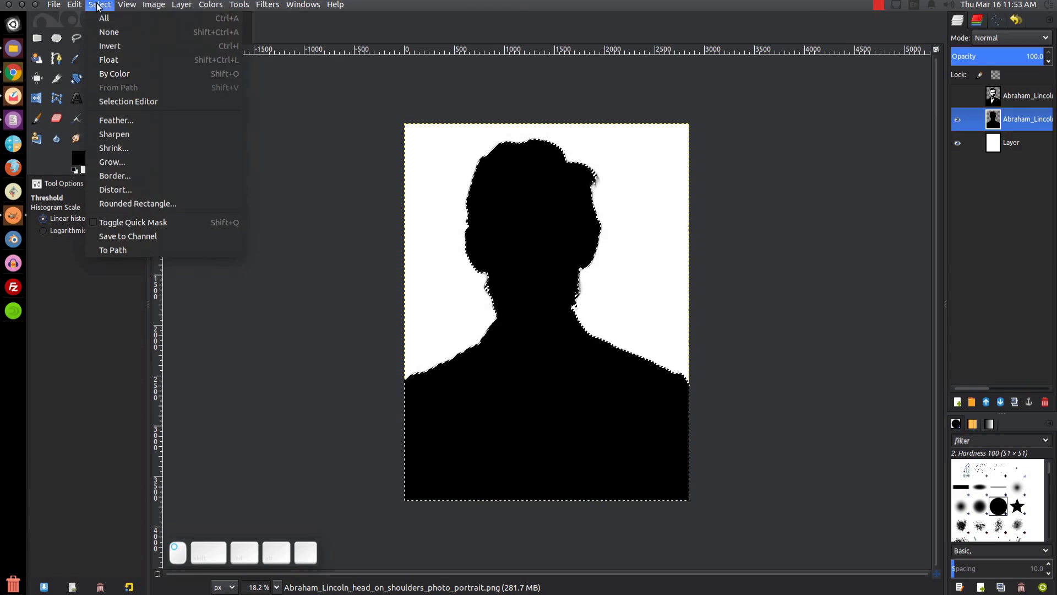
{"action": "left_click", "coordinate": [102, 33]}
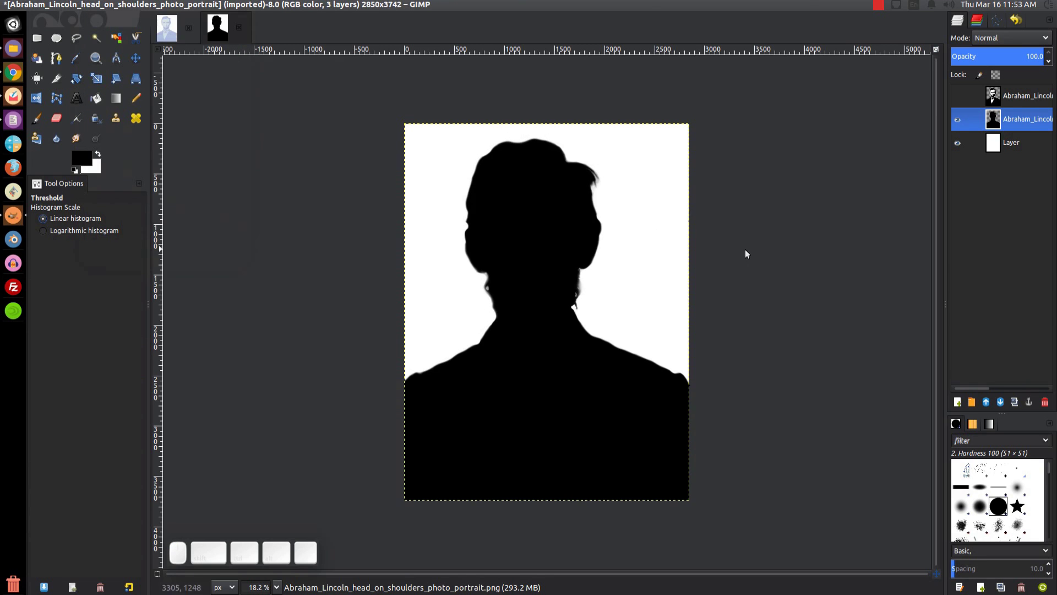
Hide the silhouette layer, set the text colour to 052c8e, and draw a canvas-sized text box.
{"action": "left_click", "coordinate": [957, 120]}
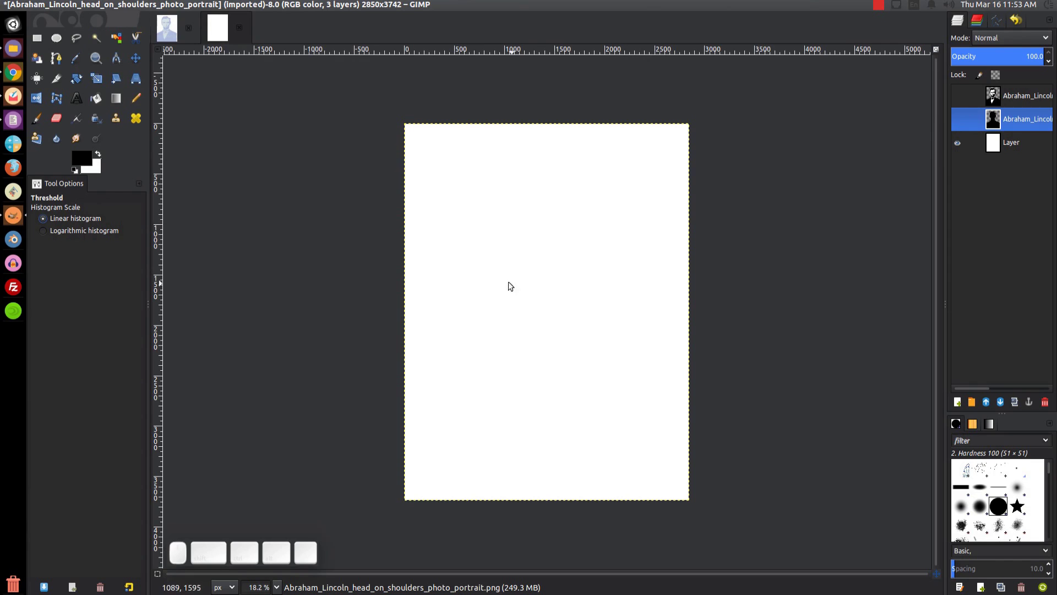
{"action": "left_click", "coordinate": [78, 100]}
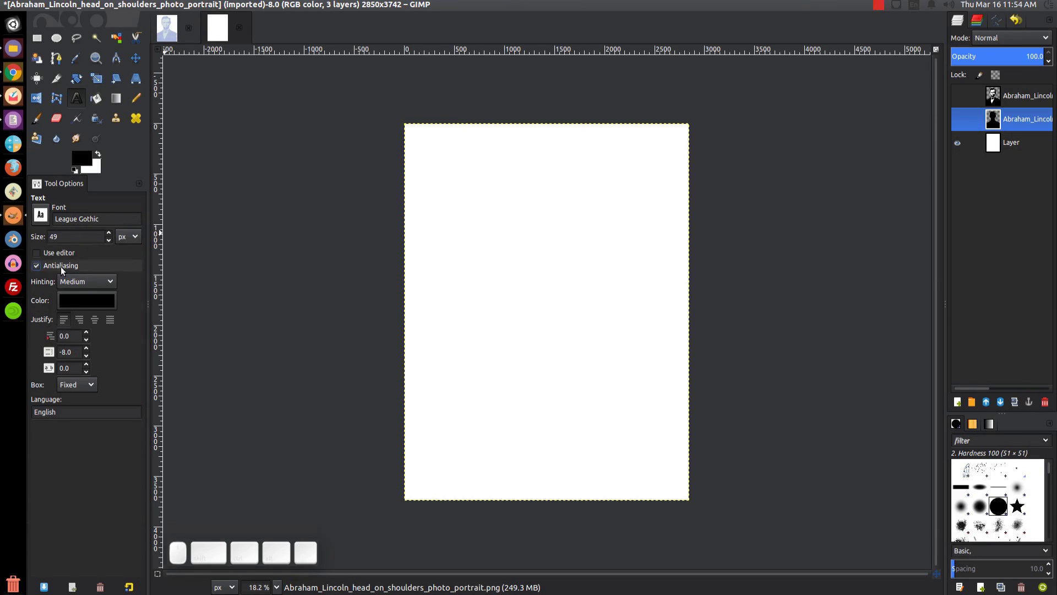
{"action": "left_click", "coordinate": [69, 302]}
{"action": "left_click", "coordinate": [510, 280]}
{"action": "mouse_move", "coordinate": [510, 279]}
{"action": "left_mouse_down"}
{"action": "mouse_move", "coordinate": [487, 237]}
{"action": "mouse_move", "coordinate": [468, 252]}
{"action": "mouse_move", "coordinate": [478, 246]}
{"action": "mouse_move", "coordinate": [514, 279]}
{"action": "left_mouse_up"}
{"action": "left_click", "coordinate": [456, 257]}
{"action": "left_click", "coordinate": [477, 243]}
{"action": "left_click_drag", "start_coordinate": [477, 244], "coordinate": [465, 240]}
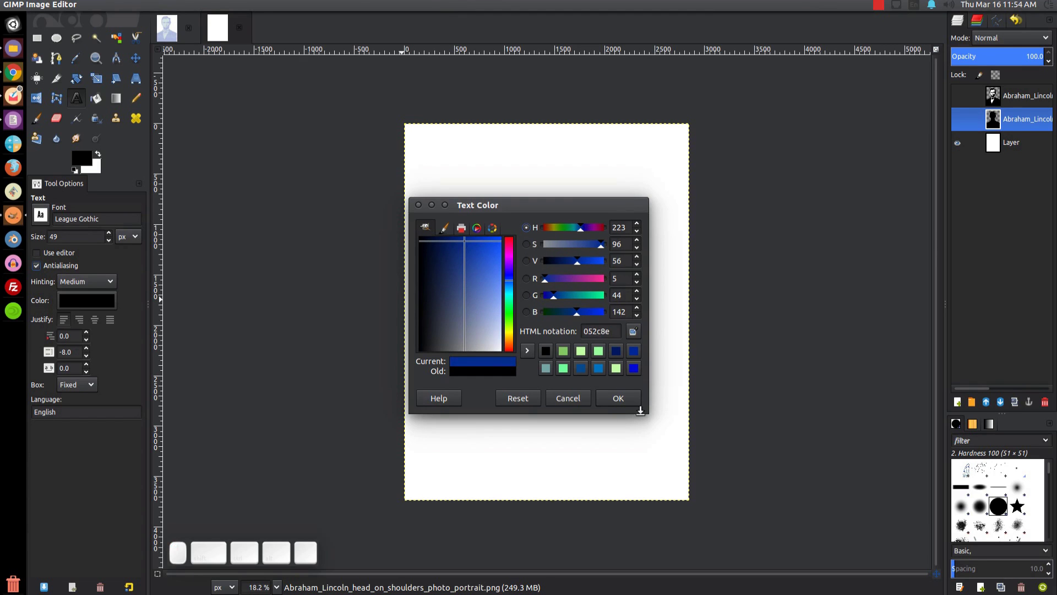
{"action": "left_click", "coordinate": [619, 398]}
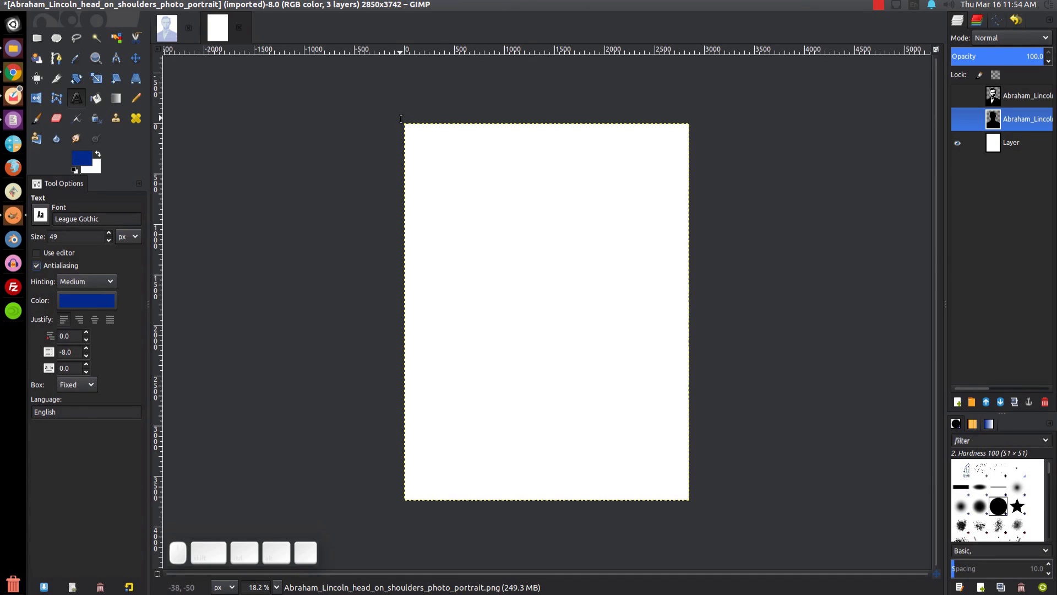
{"action": "left_click_drag", "start_coordinate": [401, 118], "coordinate": [694, 505]}
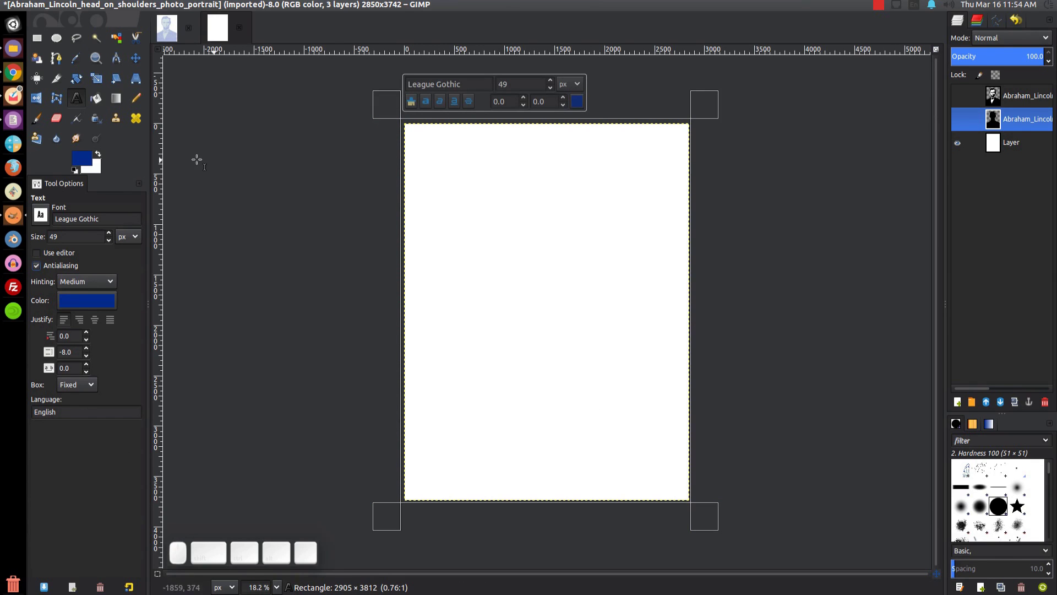
{"action": "left_click", "coordinate": [14, 119]}
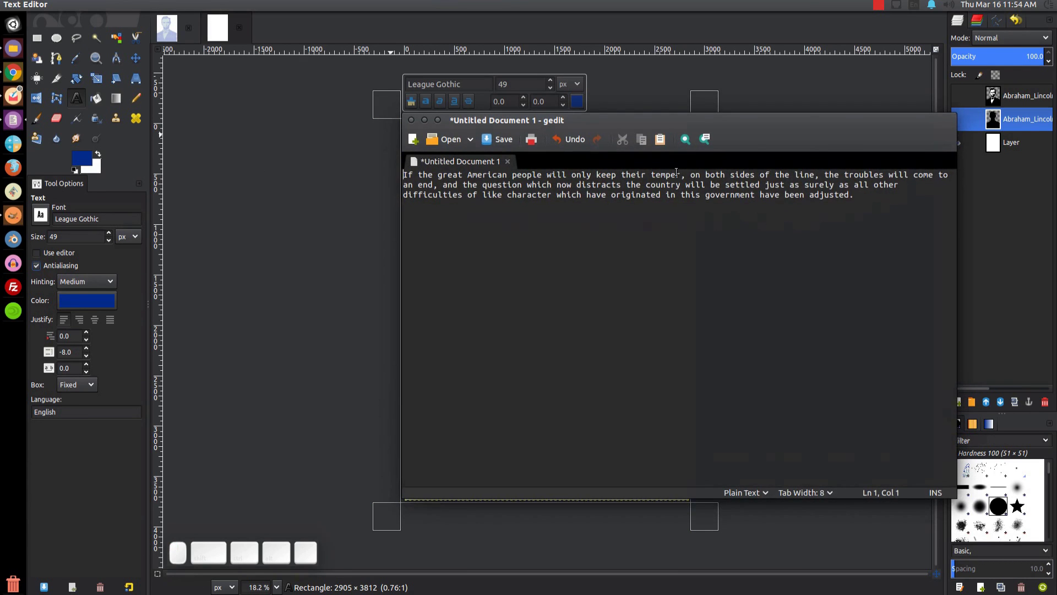
Select the whole Lincoln quote in gedit, copy it, and minimise gedit.
{"action": "left_click_drag", "start_coordinate": [822, 126], "coordinate": [732, 133]}
{"action": "left_click_drag", "start_coordinate": [775, 204], "coordinate": [313, 181]}
{"action": "right_click", "coordinate": [476, 191]}
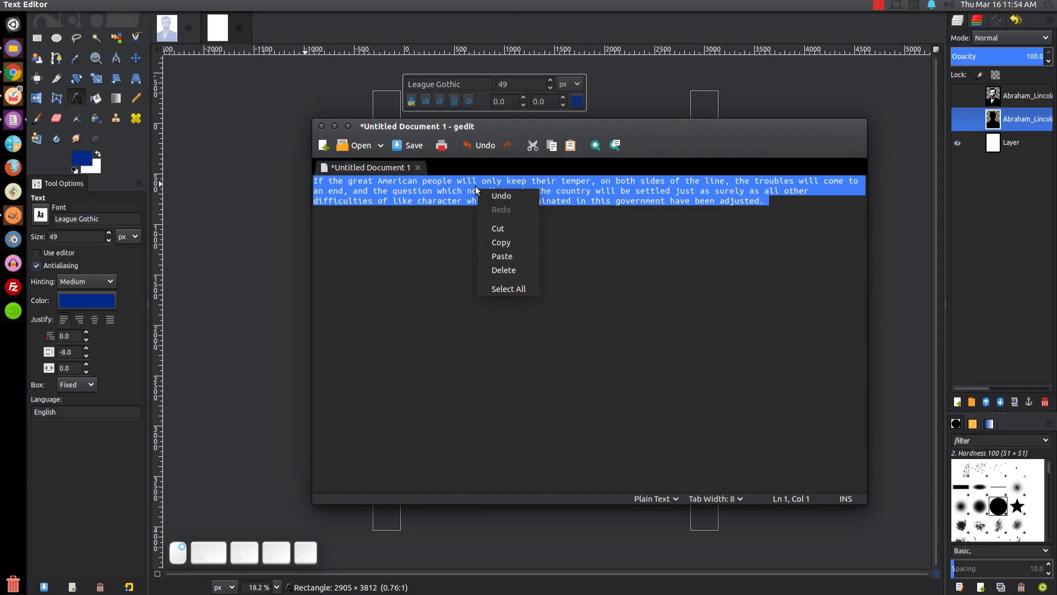
{"action": "left_click", "coordinate": [501, 242]}
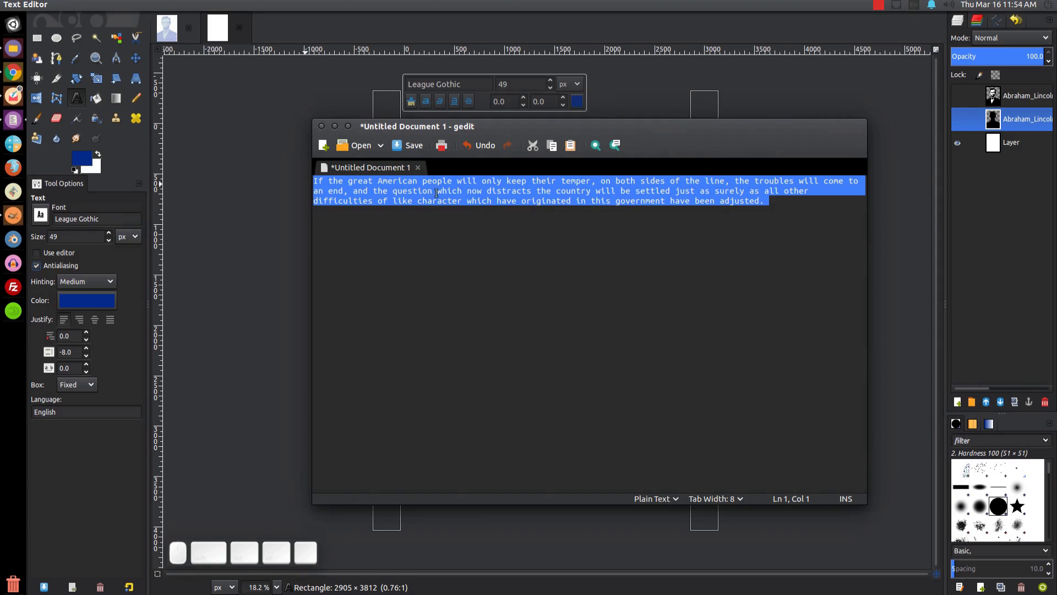
{"action": "left_click", "coordinate": [334, 126]}
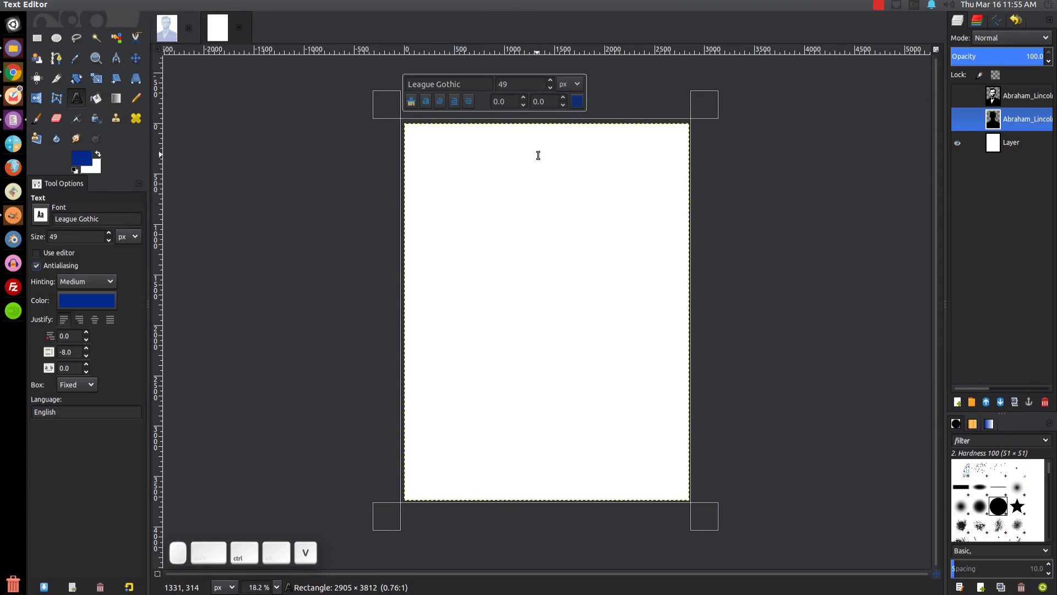
Paste the Lincoln quote into the text box and shrink the box slightly from its top-left corner.
{"action": "mouse_move", "coordinate": [485, 5]}
{"action": "left_click", "coordinate": [404, 129]}
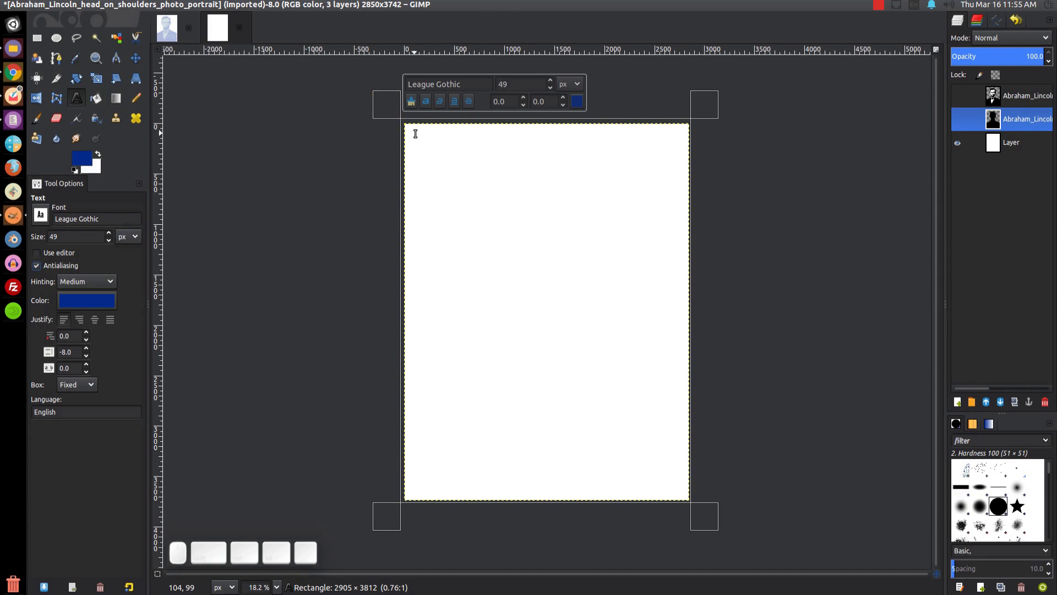
{"action": "key", "text": "ctrl+v"}
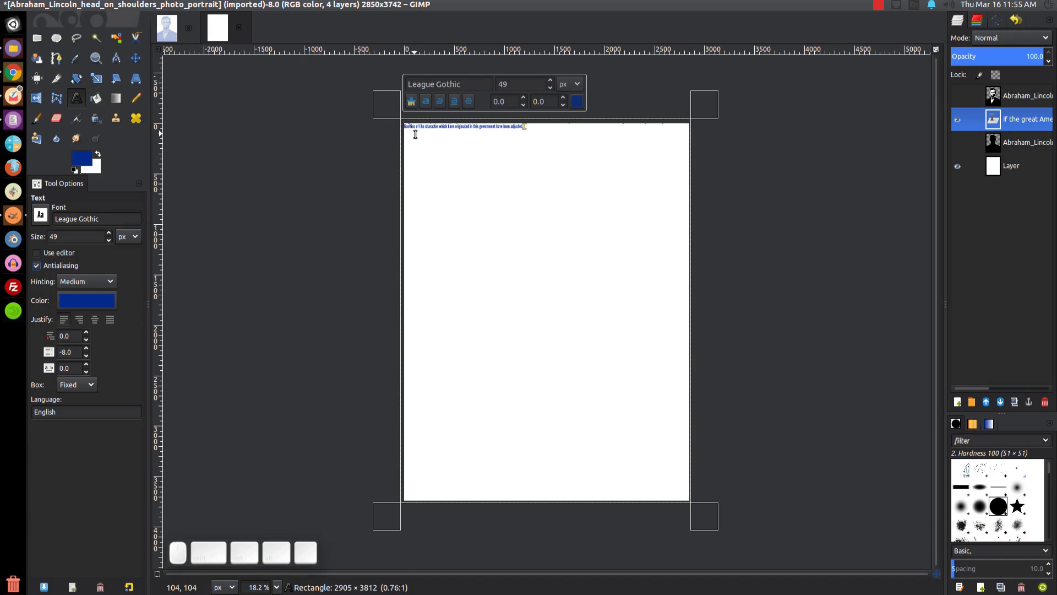
{"action": "scroll", "coordinate": [506, 132], "scroll_direction": "up", "scroll_amount": 3}
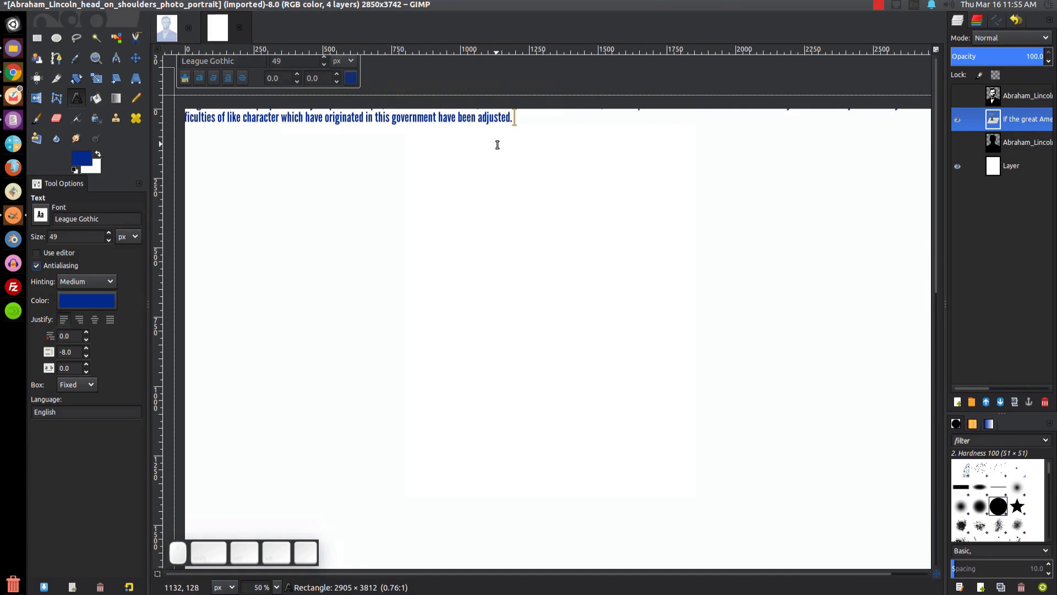
{"action": "scroll", "coordinate": [494, 149], "scroll_direction": "down", "scroll_amount": 1}
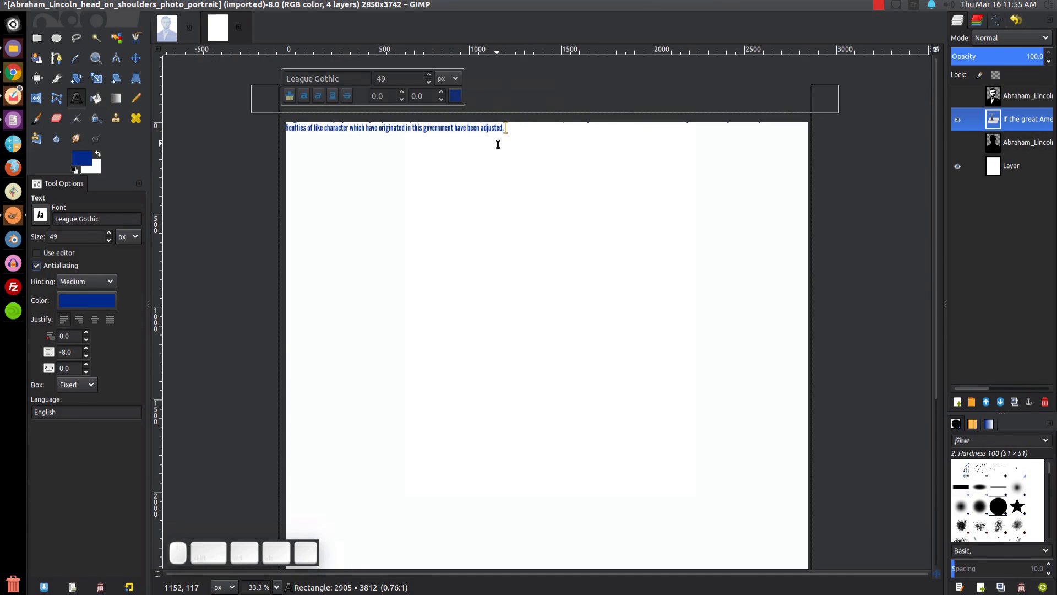
{"action": "left_click_drag", "start_coordinate": [505, 128], "coordinate": [225, 93]}
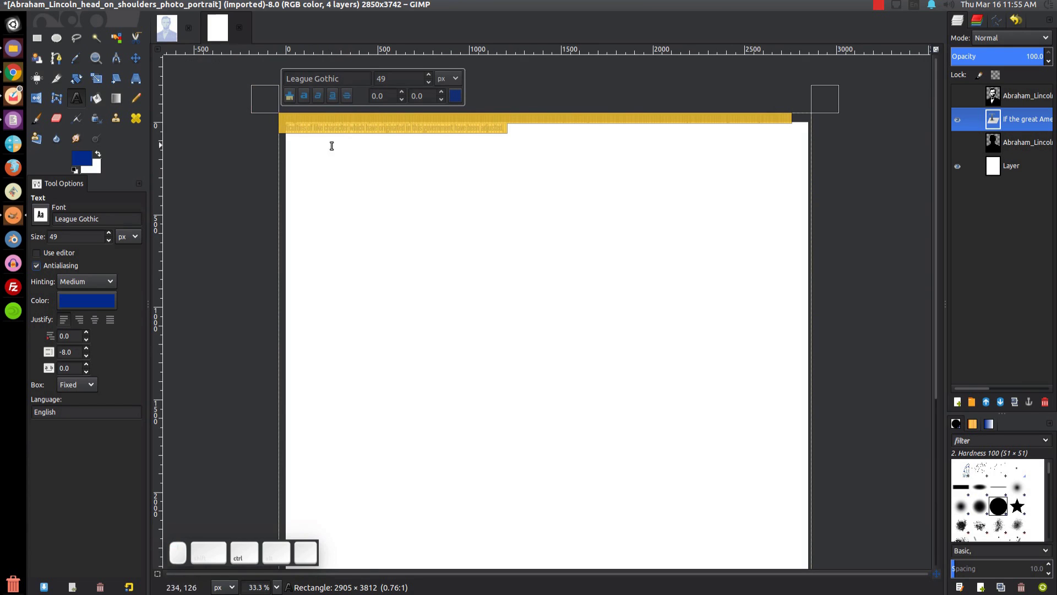
{"action": "left_click", "coordinate": [356, 128]}
{"action": "left_click_drag", "start_coordinate": [265, 100], "coordinate": [274, 111]}
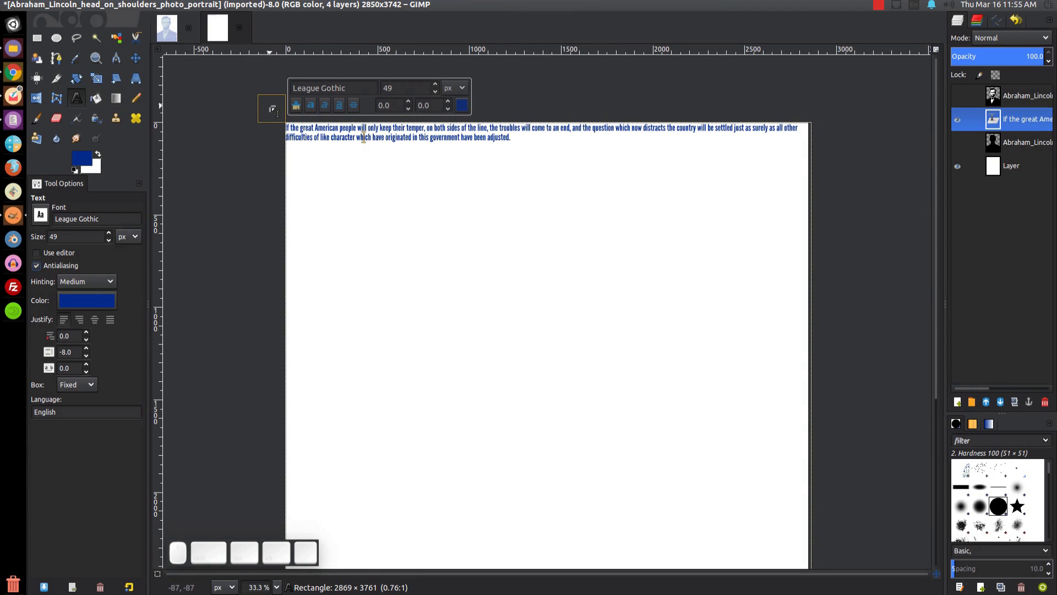
{"action": "left_click", "coordinate": [518, 140]}
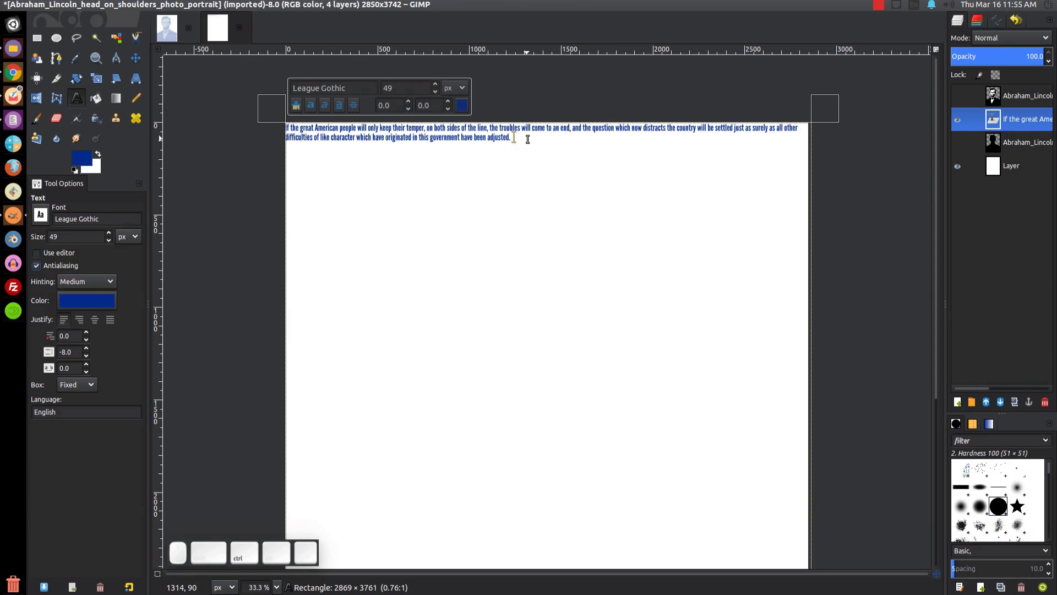
Append four more copies of the quote to the end of the text.
{"action": "key", "text": "ctrl+v"}
{"action": "key", "text": "ctrl+v"}
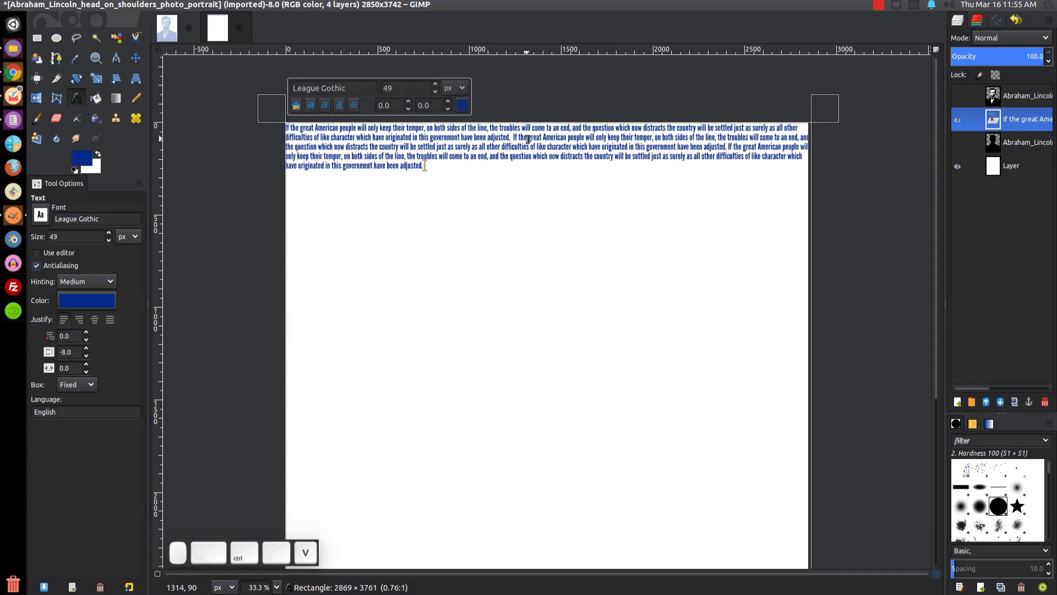
{"action": "key", "text": "ctrl+v"}
{"action": "key", "text": "ctrl+v"}
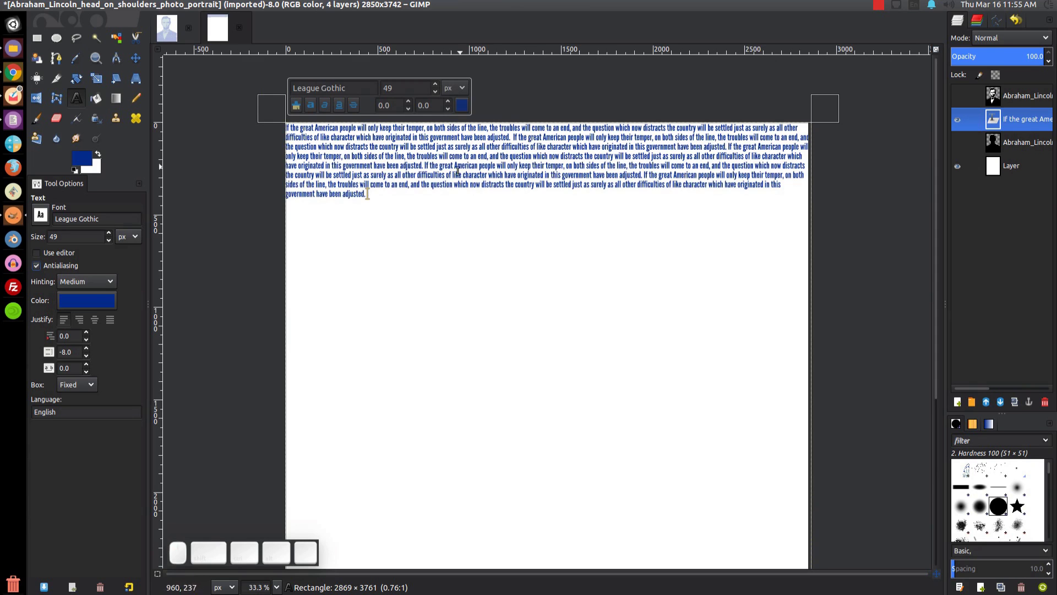
{"action": "scroll", "coordinate": [485, 302], "scroll_direction": "down", "scroll_amount": 1, "text": "ctrl"}
{"action": "left_click_drag", "start_coordinate": [490, 281], "coordinate": [462, 338]}
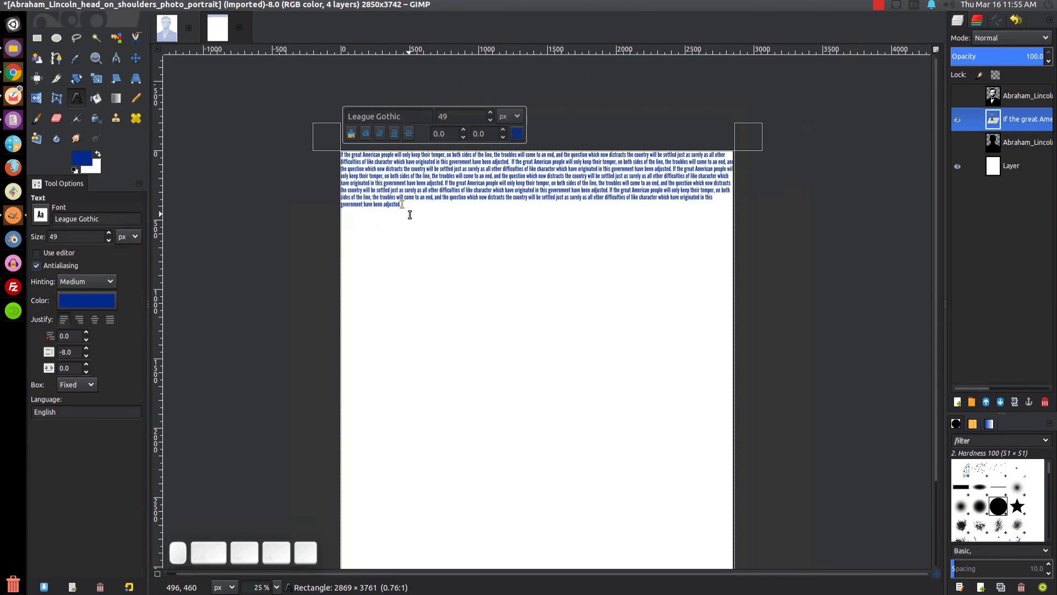
{"action": "key", "text": "ctrl+v"}
{"action": "key", "text": "ctrl+v"}
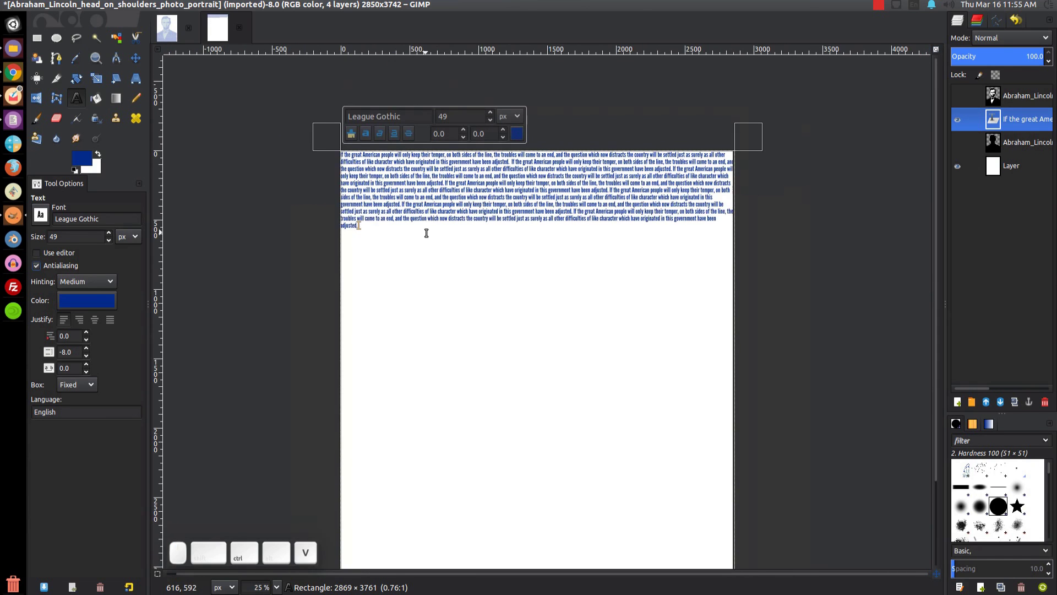
{"action": "key", "text": "ctrl+v"}
{"action": "key", "text": "ctrl+v"}
Keep pasting the passage until the text nearly reaches the bottom of the canvas.
{"action": "left_click_drag", "start_coordinate": [477, 254], "coordinate": [321, 143]}
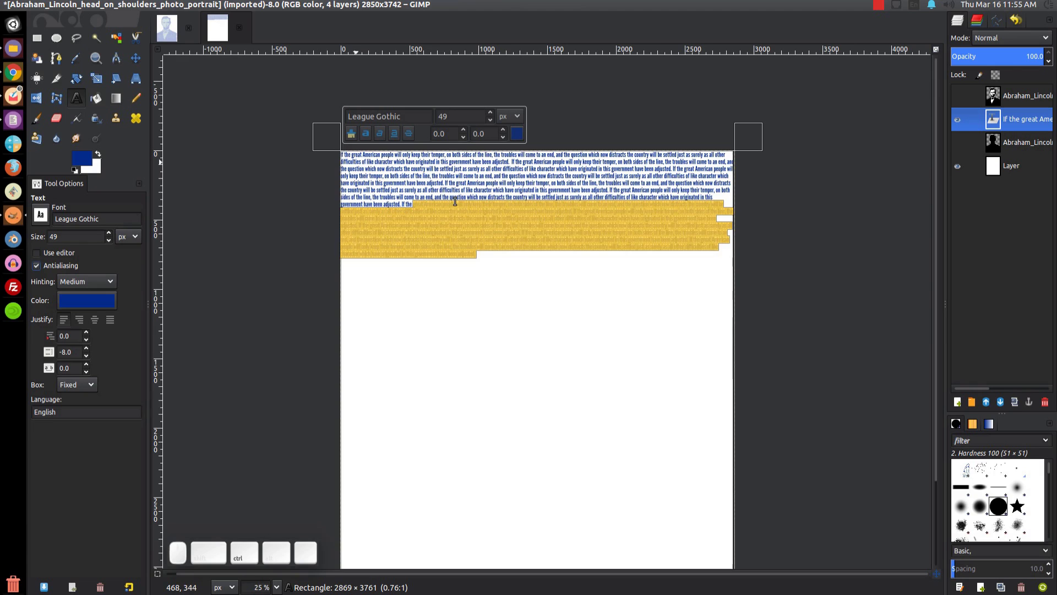
{"action": "key", "text": "ctrl+a"}
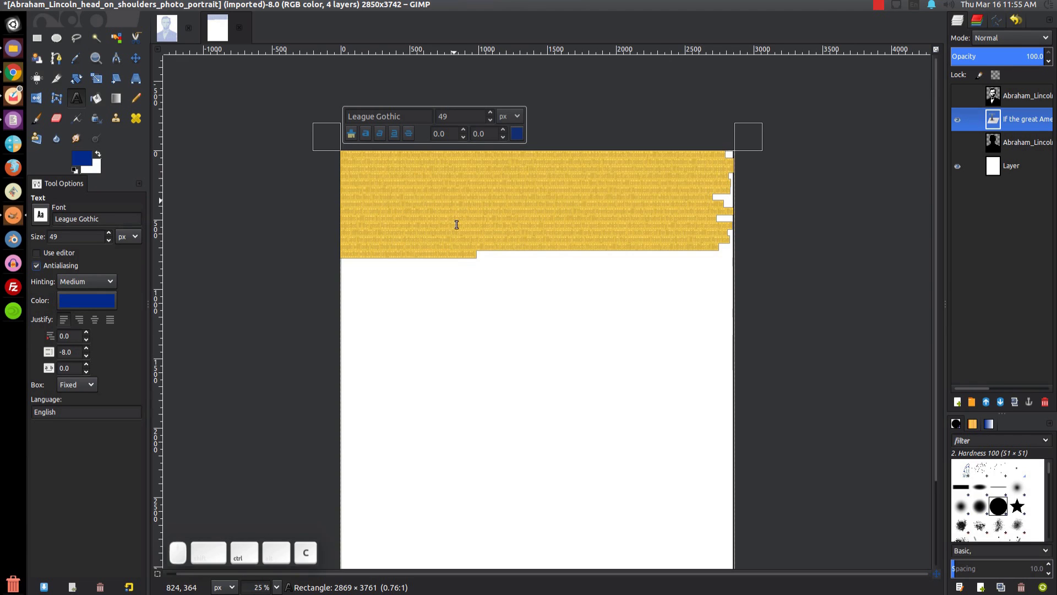
{"action": "left_click", "coordinate": [489, 253]}
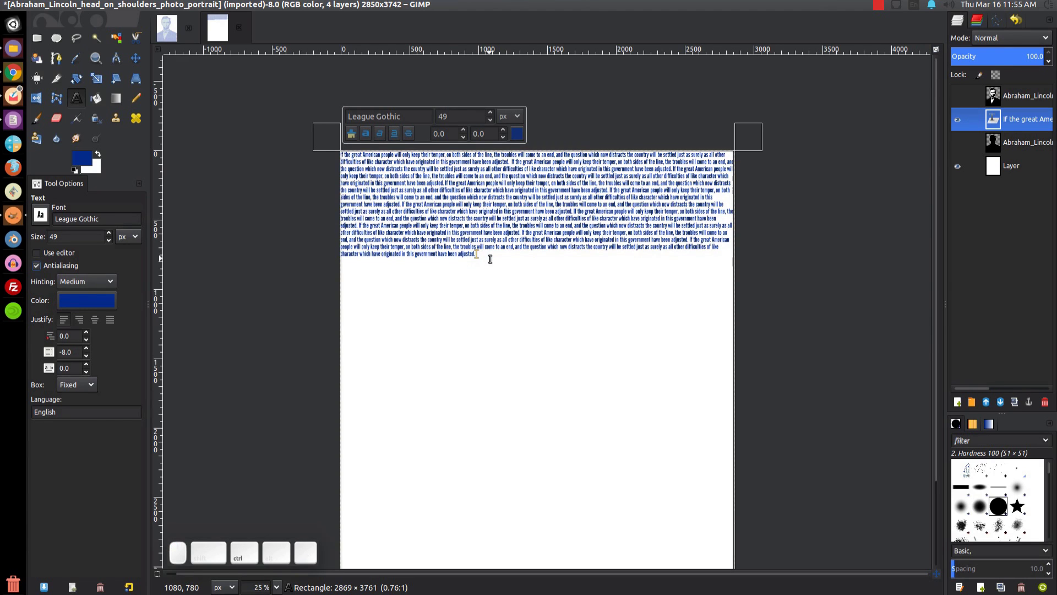
{"action": "key", "text": "ctrl+v"}
{"action": "key", "text": "ctrl+v"}
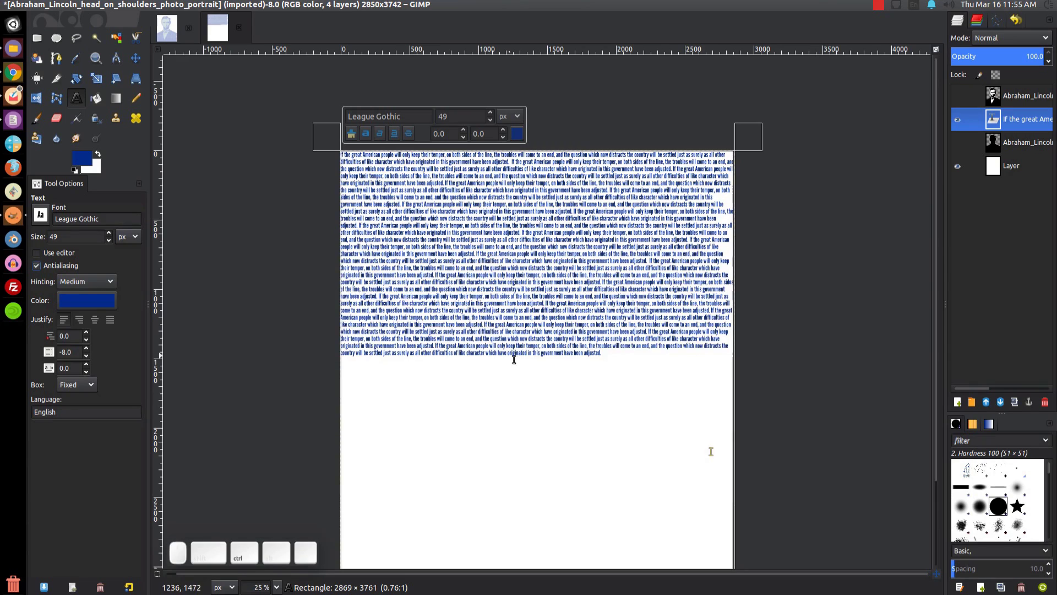
{"action": "scroll", "coordinate": [563, 410], "scroll_direction": "down", "scroll_amount": 1}
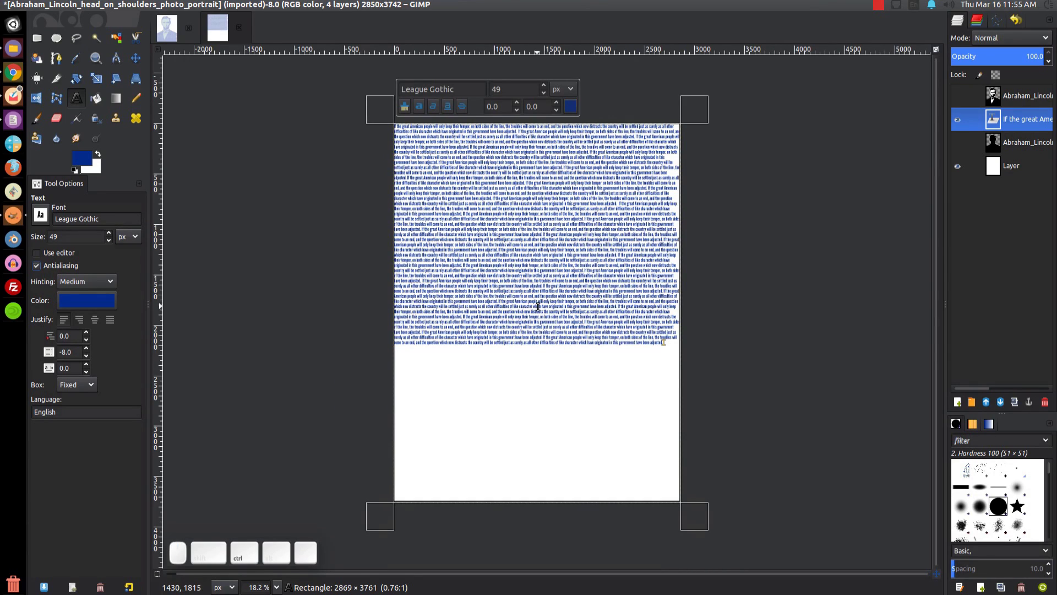
{"action": "scroll", "coordinate": [540, 293], "scroll_direction": "up", "scroll_amount": 1}
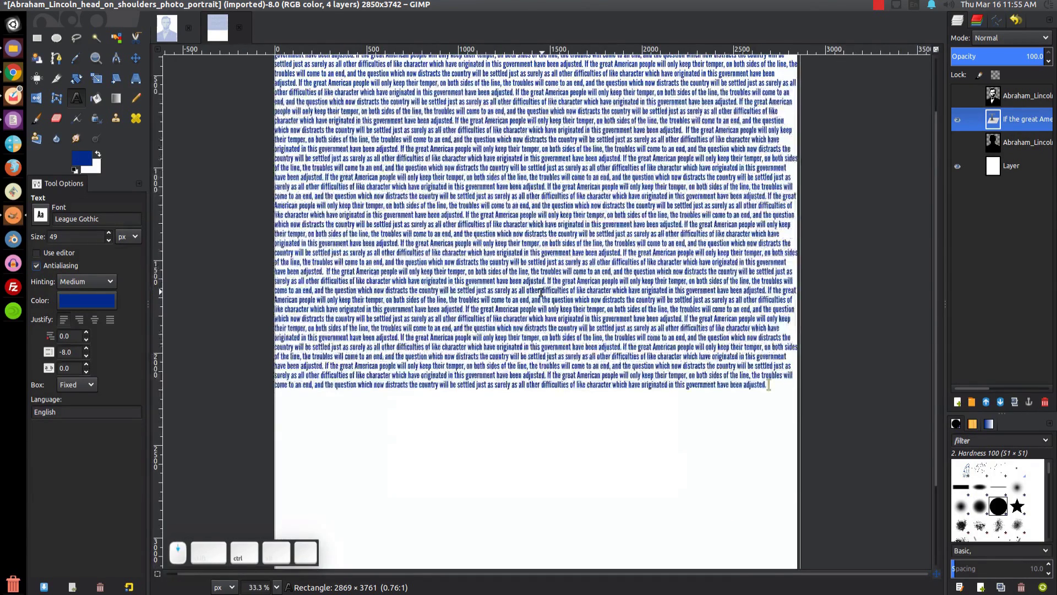
{"action": "scroll", "coordinate": [540, 292], "scroll_direction": "down", "scroll_amount": 1}
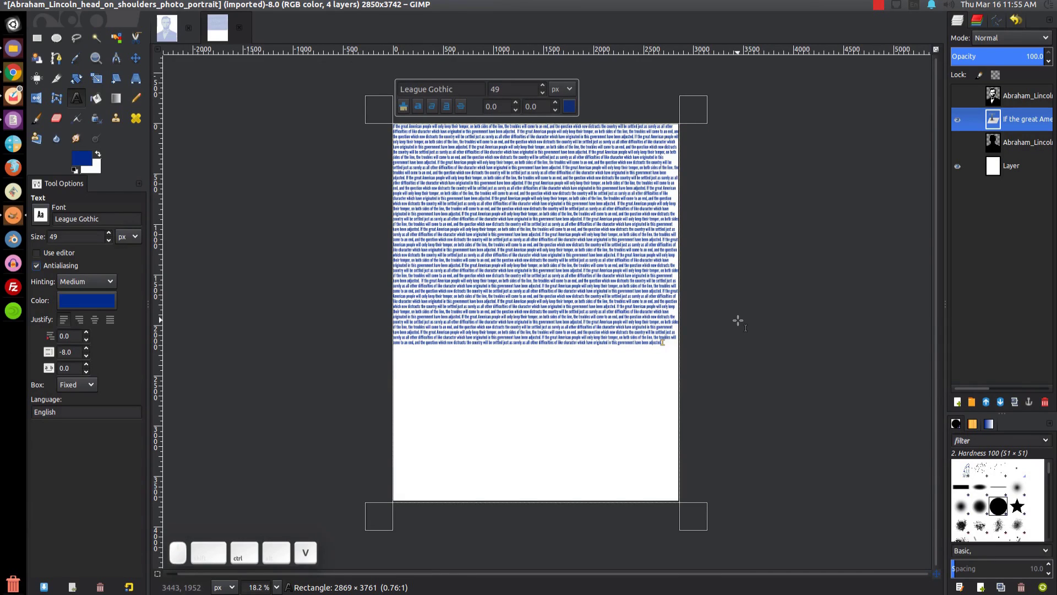
{"action": "key", "text": "ctrl+v"}
{"action": "key", "text": "ctrl+v"}
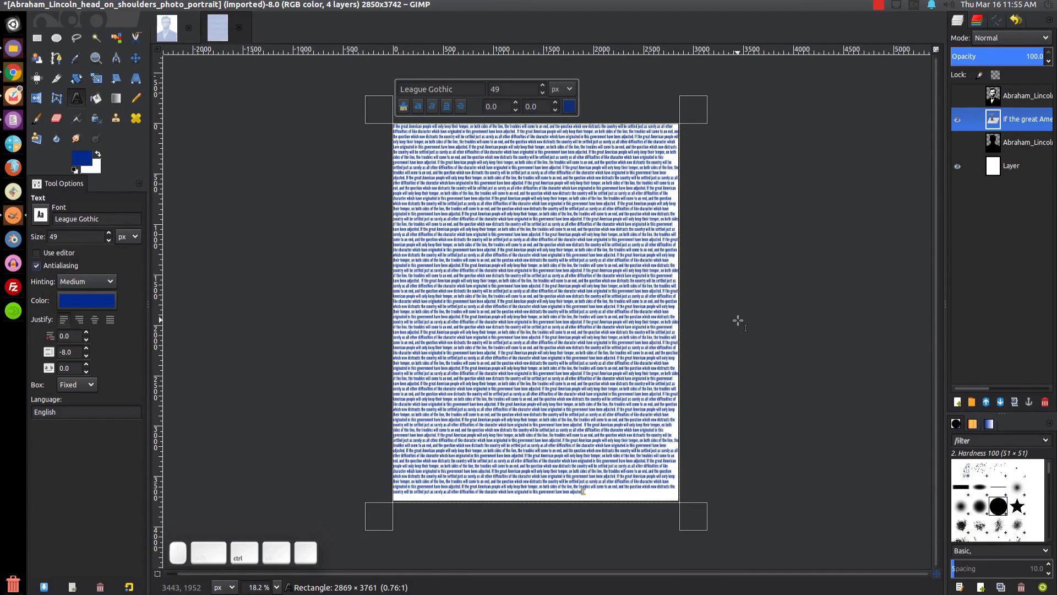
{"action": "type", "text": "If the great American people will only keep their temper, on both sides of the line, the troubles will come to an end, and the question which now distracts the country will be settled just as surely as all other difficulties of like character which have originated in this government have been adjusted."}
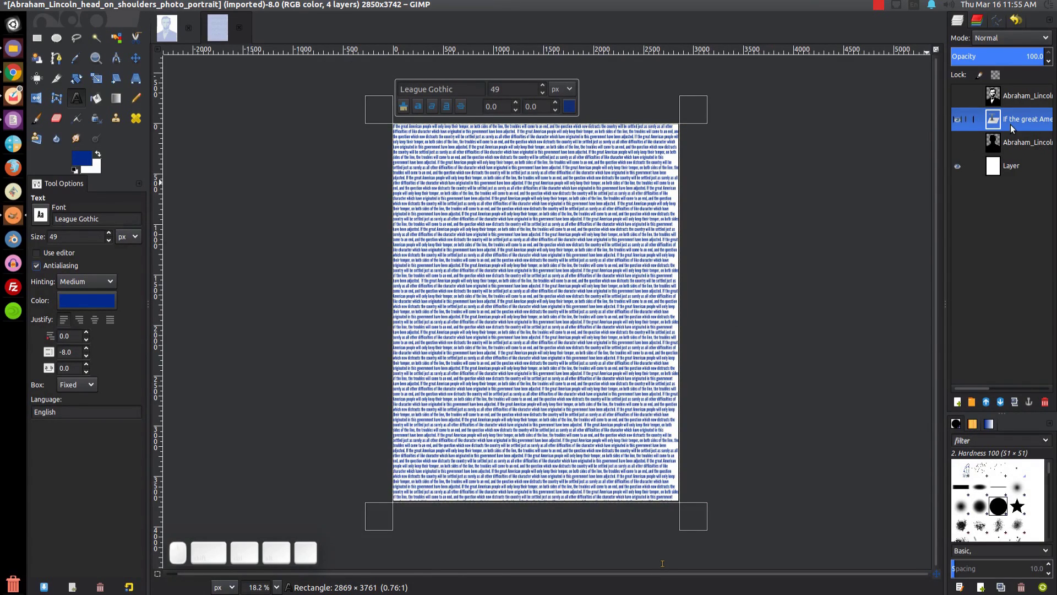
Duplicate the quote text layer, drag the copy below the white layer, and make Abraham_Lincoln visible.
{"action": "left_click", "coordinate": [1012, 404]}
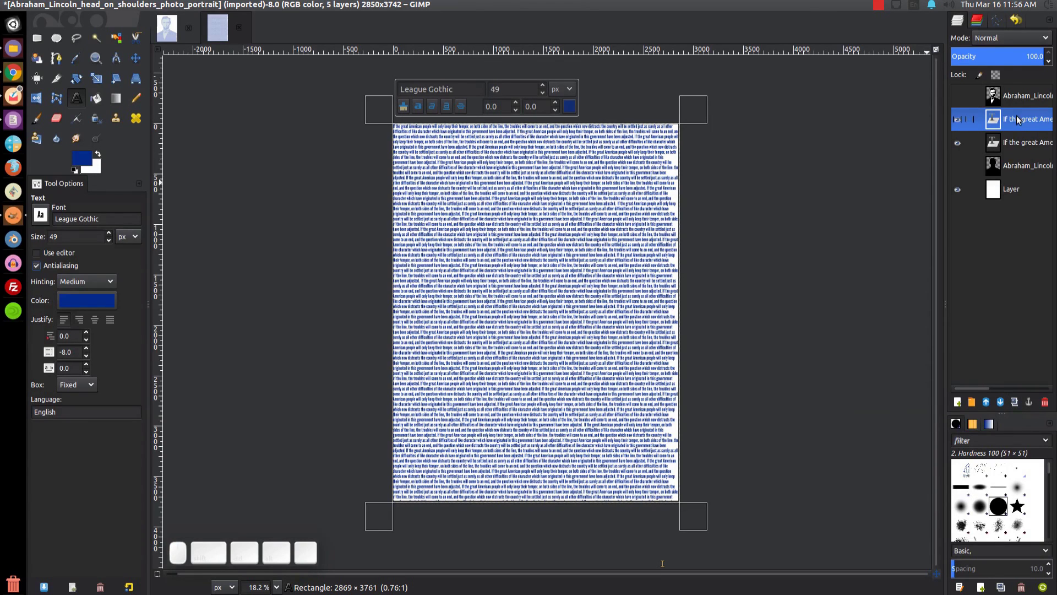
{"action": "left_click_drag", "start_coordinate": [1018, 119], "coordinate": [1010, 205]}
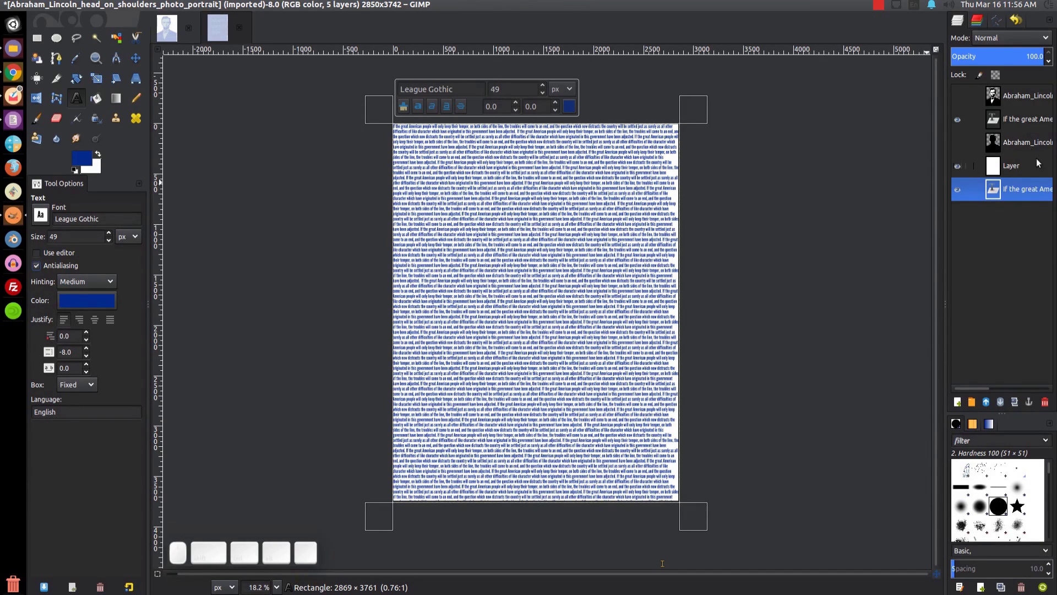
{"action": "left_click", "coordinate": [1016, 97]}
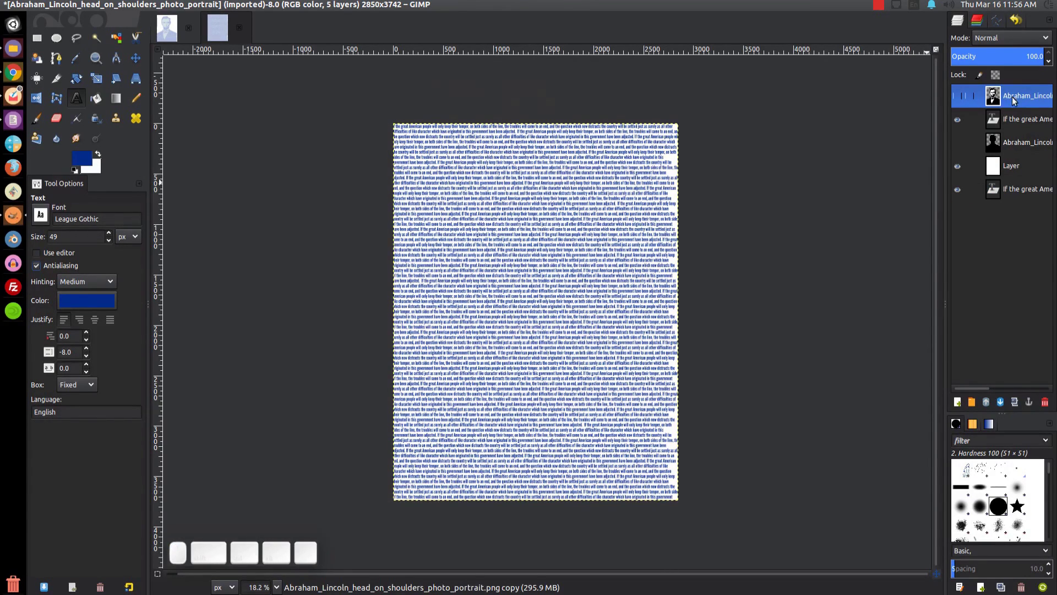
{"action": "left_click", "coordinate": [958, 97]}
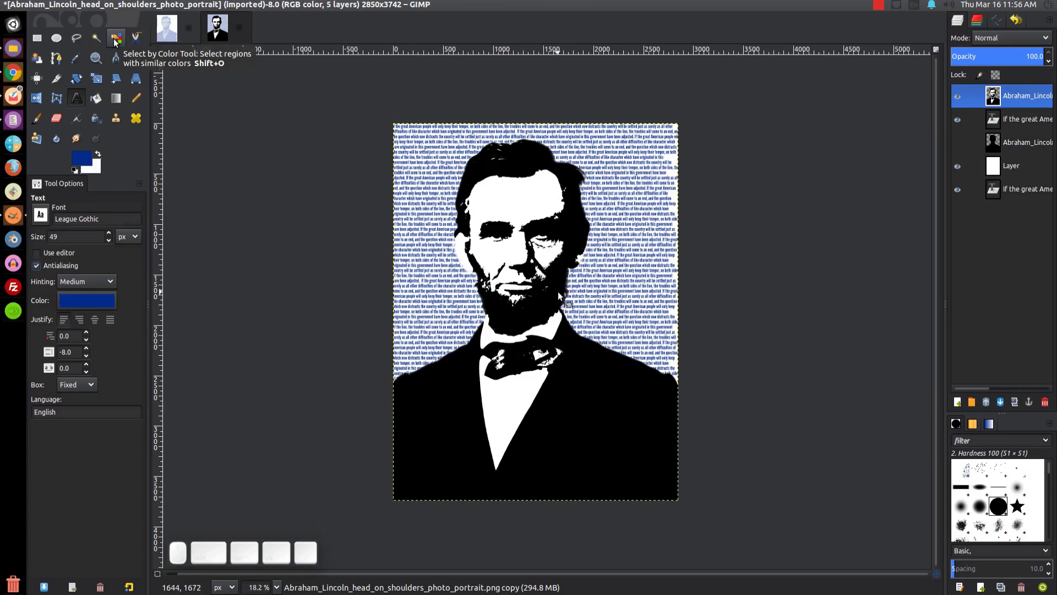
Select the portrait's black regions by colour, then invert to select the non-black areas.
{"action": "key", "text": "shift+o"}
{"action": "left_click", "coordinate": [603, 391]}
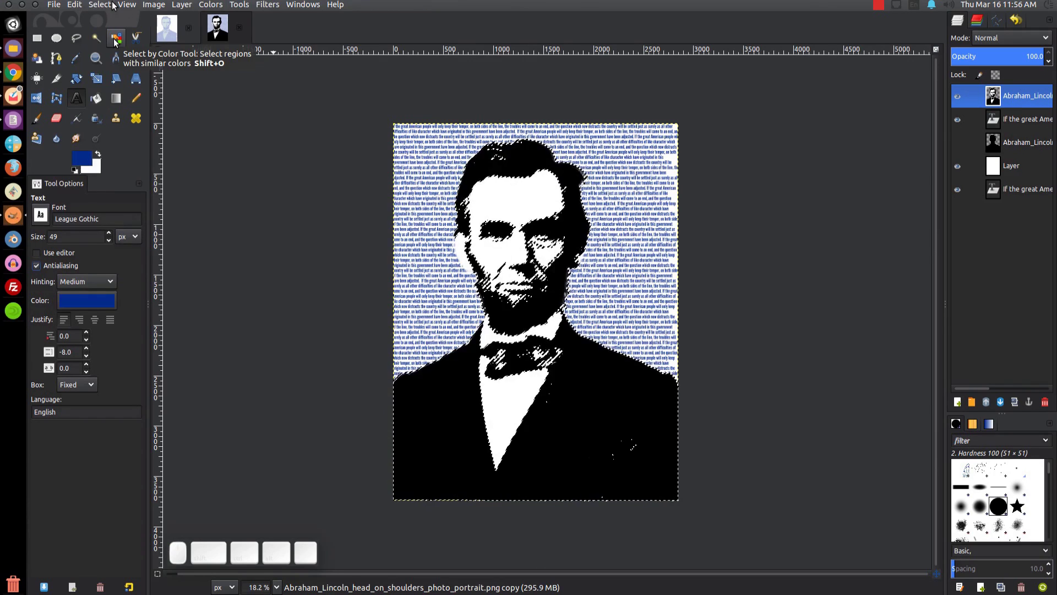
{"action": "key", "text": "alt+s"}
{"action": "left_click", "coordinate": [114, 45]}
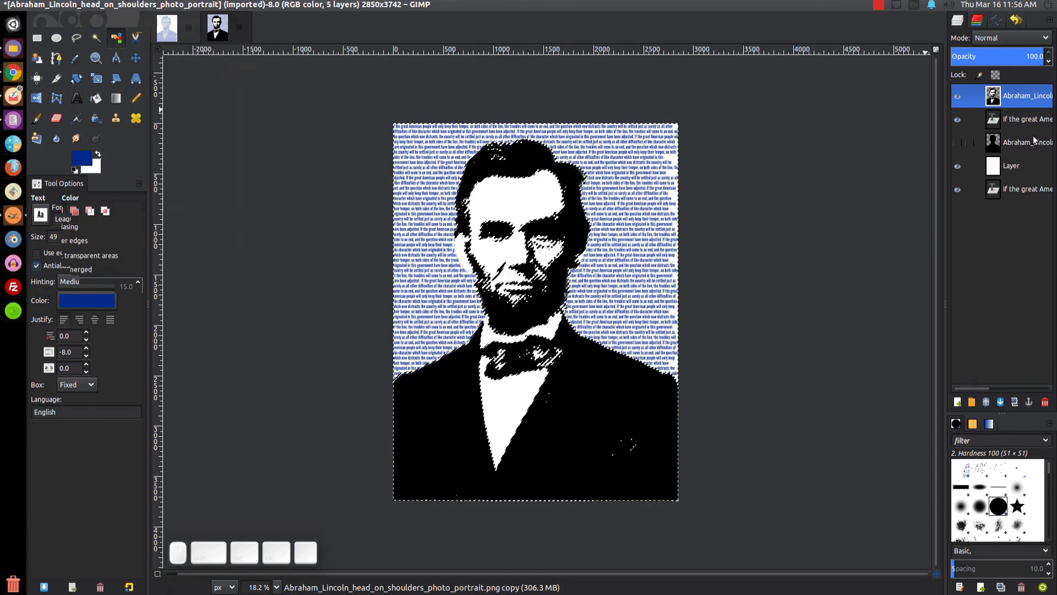
Delete the Lincoln portrait layer and clear the top text layer outside the dark areas.
{"action": "left_click", "coordinate": [1044, 403]}
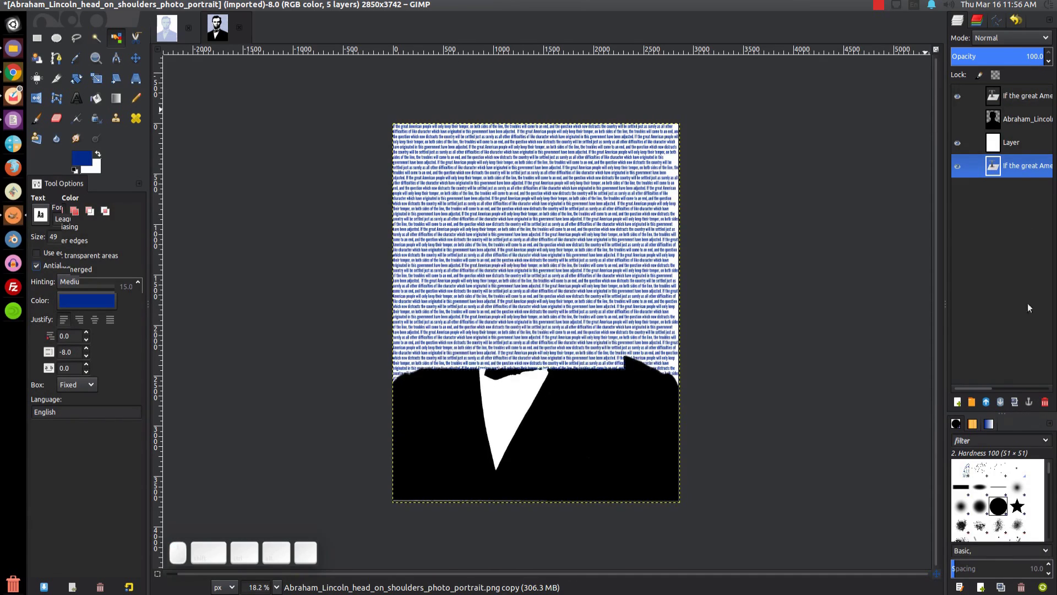
{"action": "left_click", "coordinate": [1017, 97]}
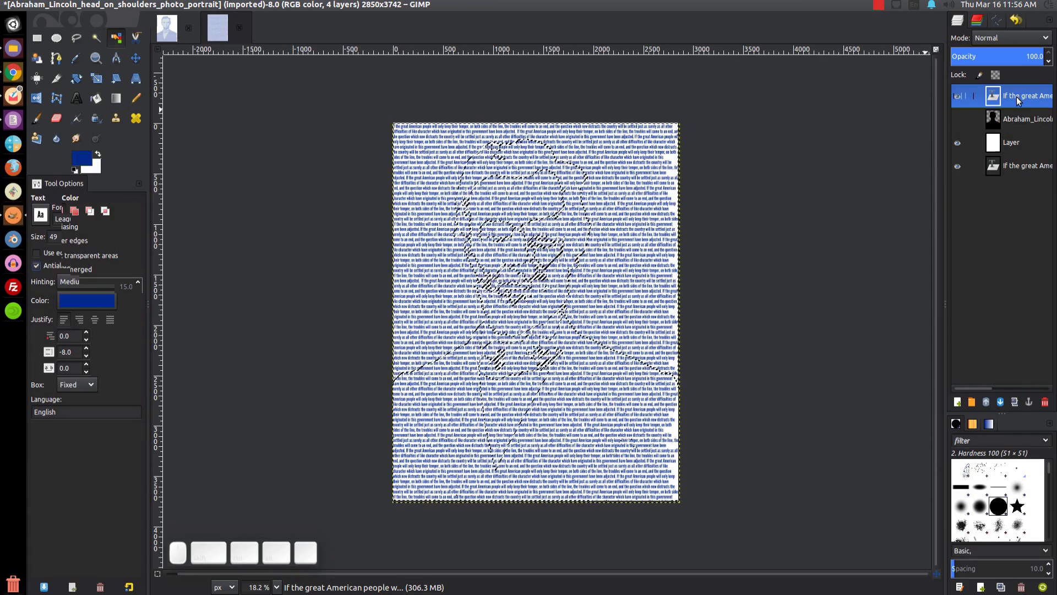
{"action": "key", "text": "Delete"}
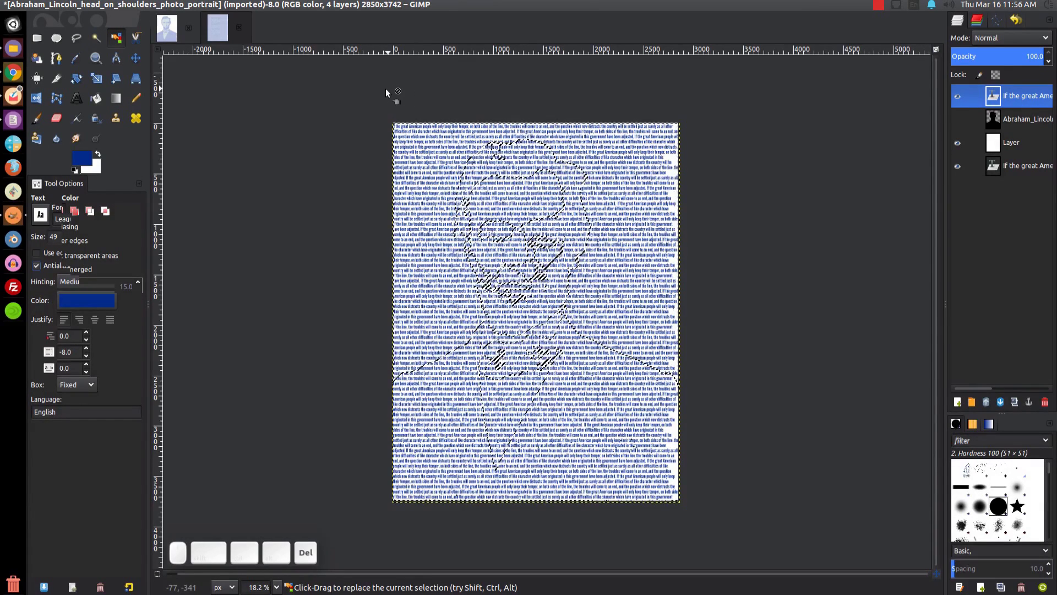
Remove the selection and check the blue text portrait at 100% and against the other image.
{"action": "left_click", "coordinate": [99, 5]}
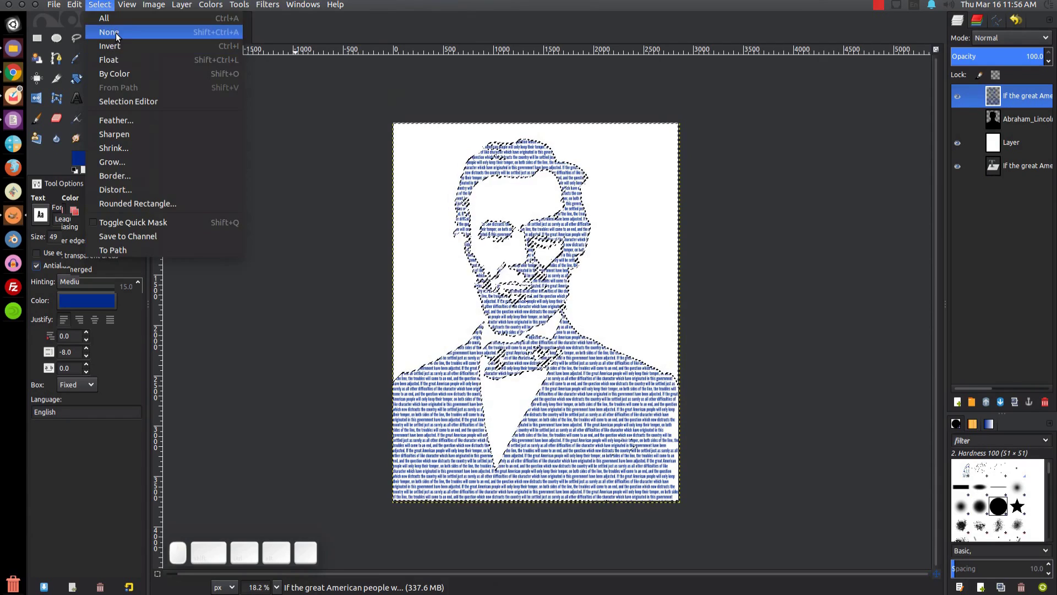
{"action": "left_click", "coordinate": [220, 32]}
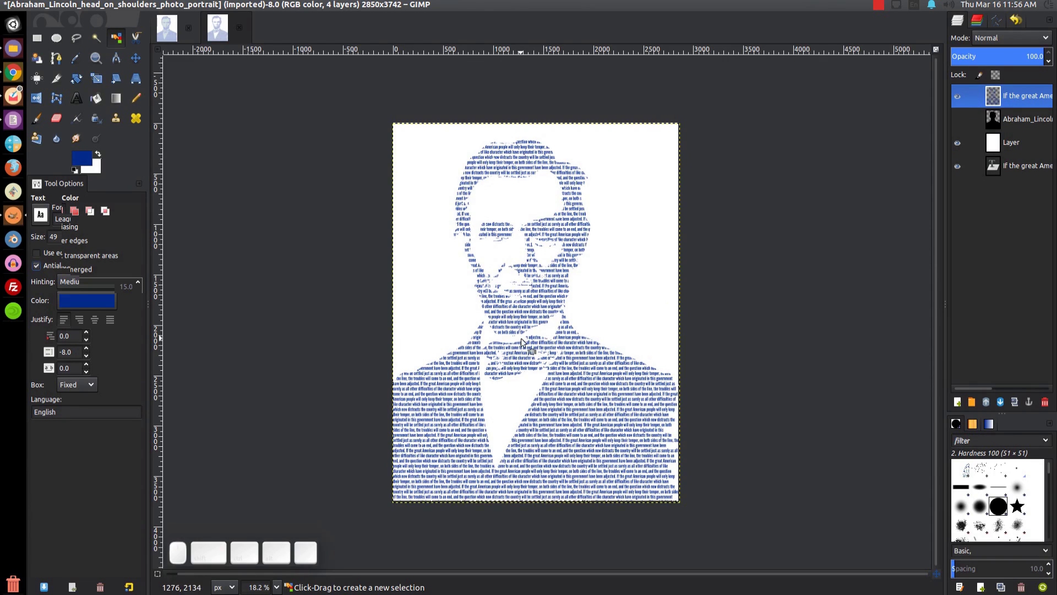
{"action": "key", "text": "1"}
{"action": "scroll", "coordinate": [519, 433], "scroll_direction": "down", "scroll_amount": 4}
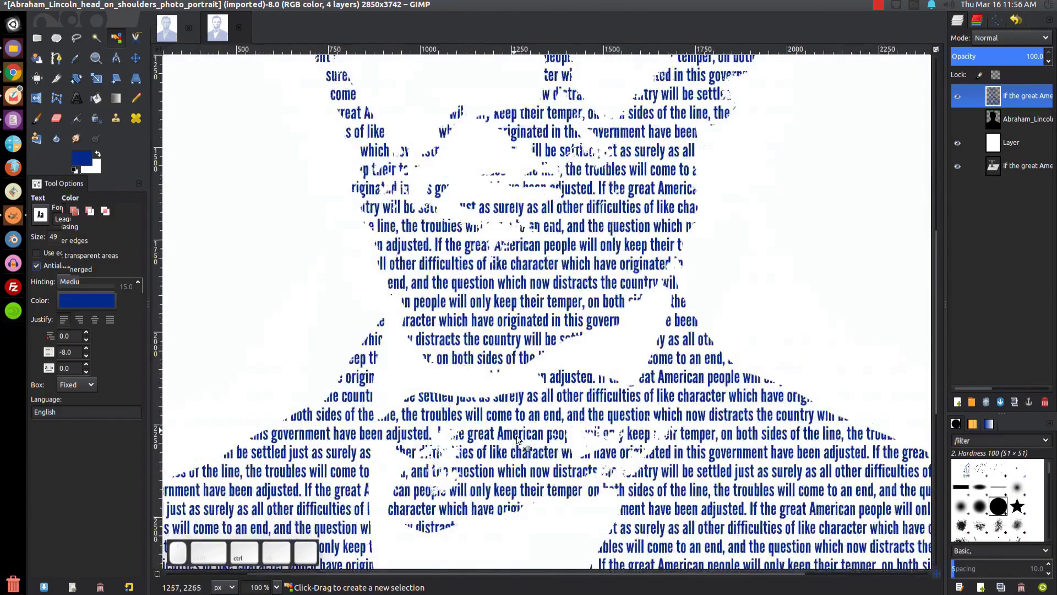
{"action": "scroll", "coordinate": [519, 434], "scroll_direction": "down", "scroll_amount": 4}
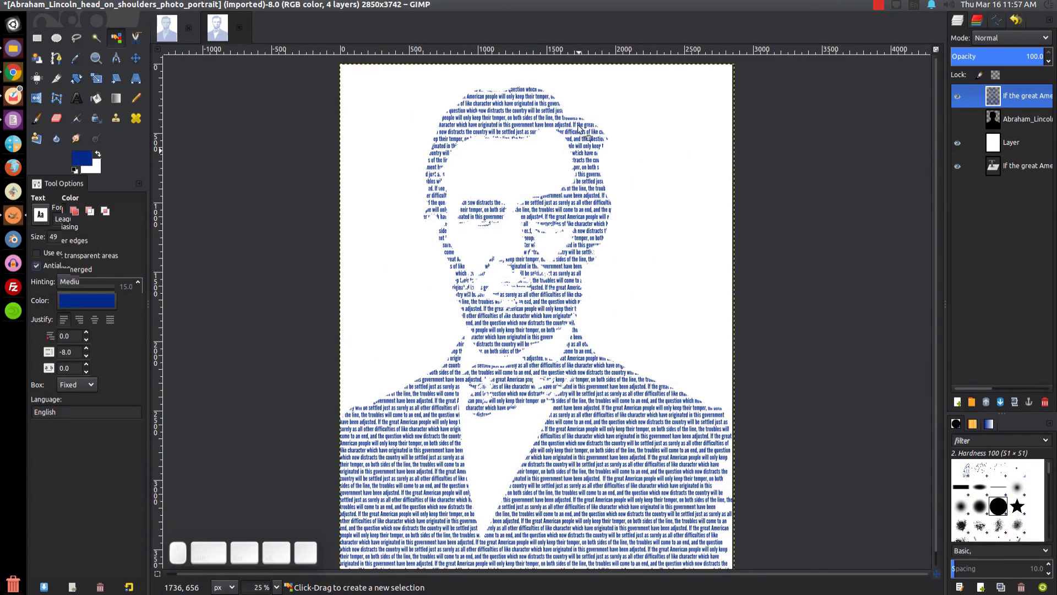
{"action": "left_click", "coordinate": [217, 28]}
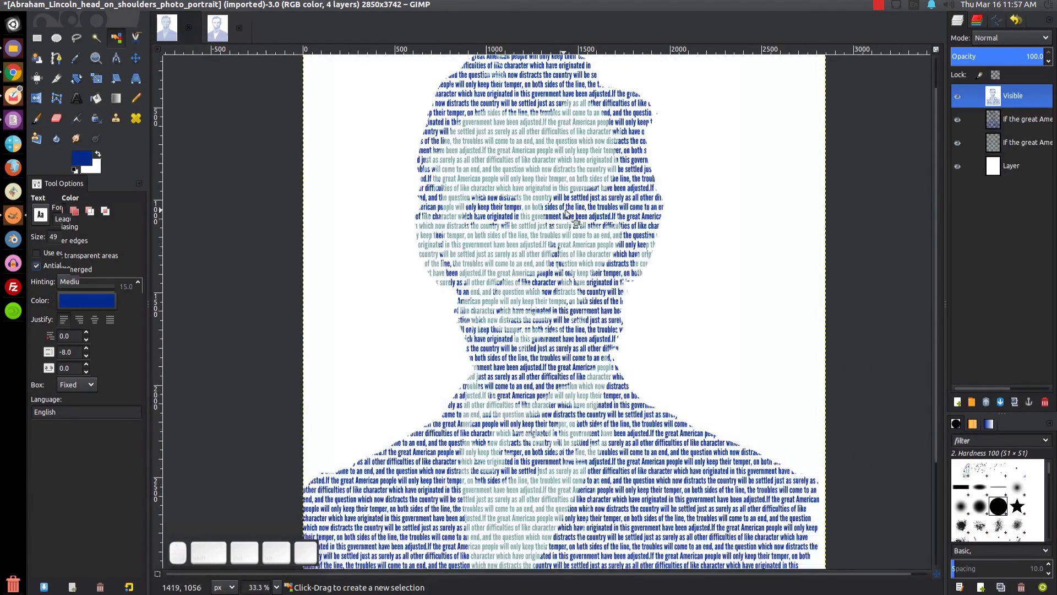
{"action": "left_click", "coordinate": [167, 27]}
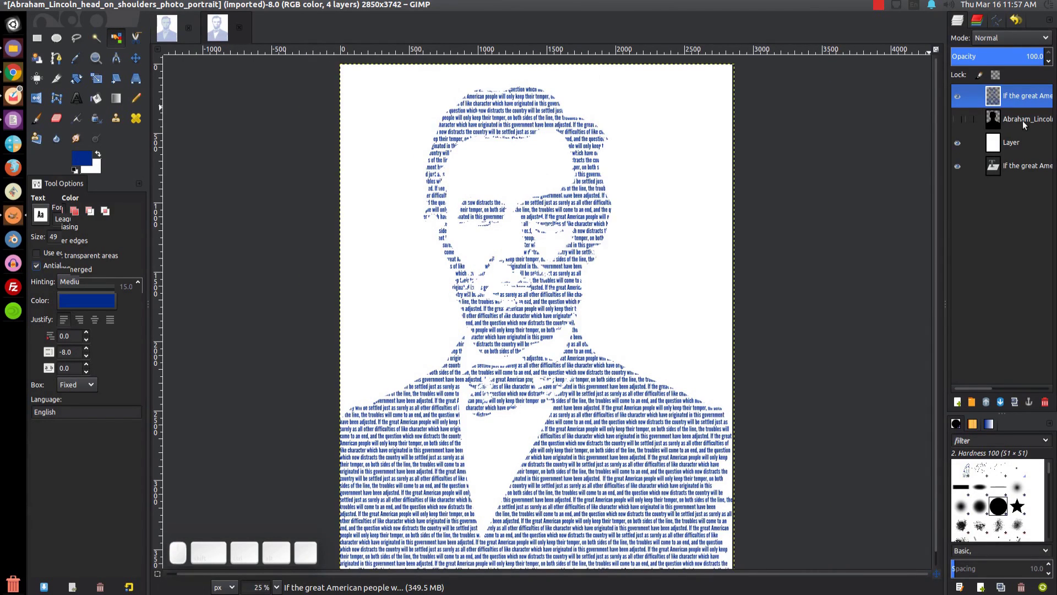
Hide the top text layer, show the silhouette, and move the bottom text layer beneath it.
{"action": "left_click", "coordinate": [958, 99]}
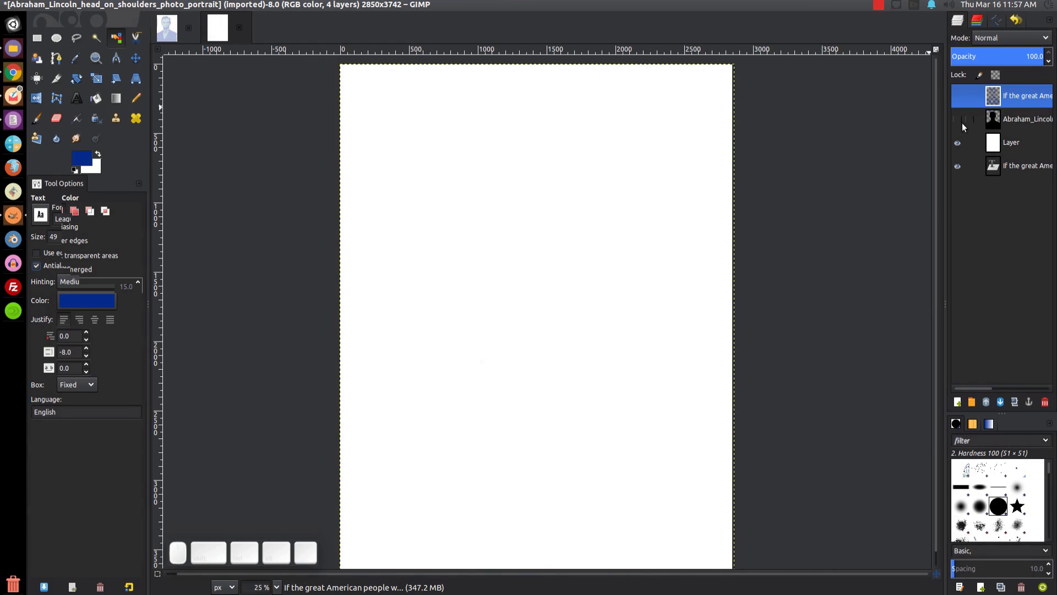
{"action": "left_click", "coordinate": [1018, 117]}
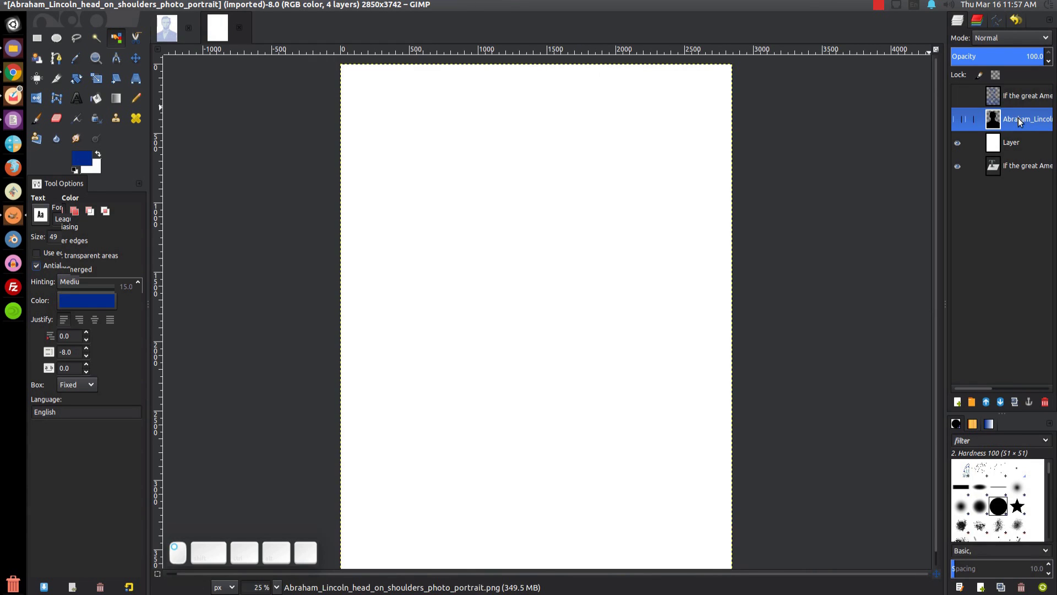
{"action": "left_click", "coordinate": [957, 120]}
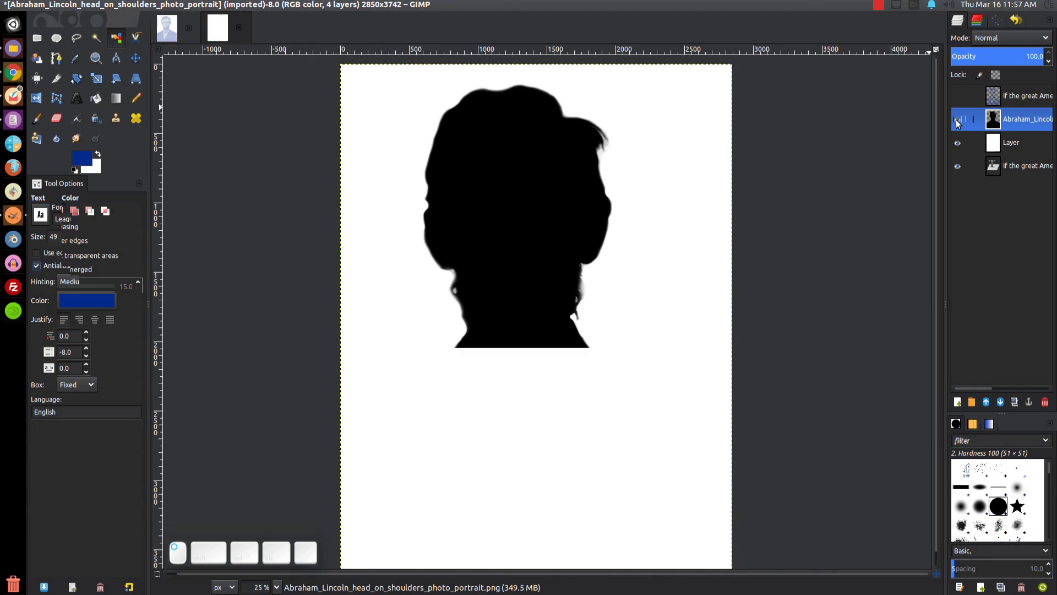
{"action": "left_click", "coordinate": [1022, 168]}
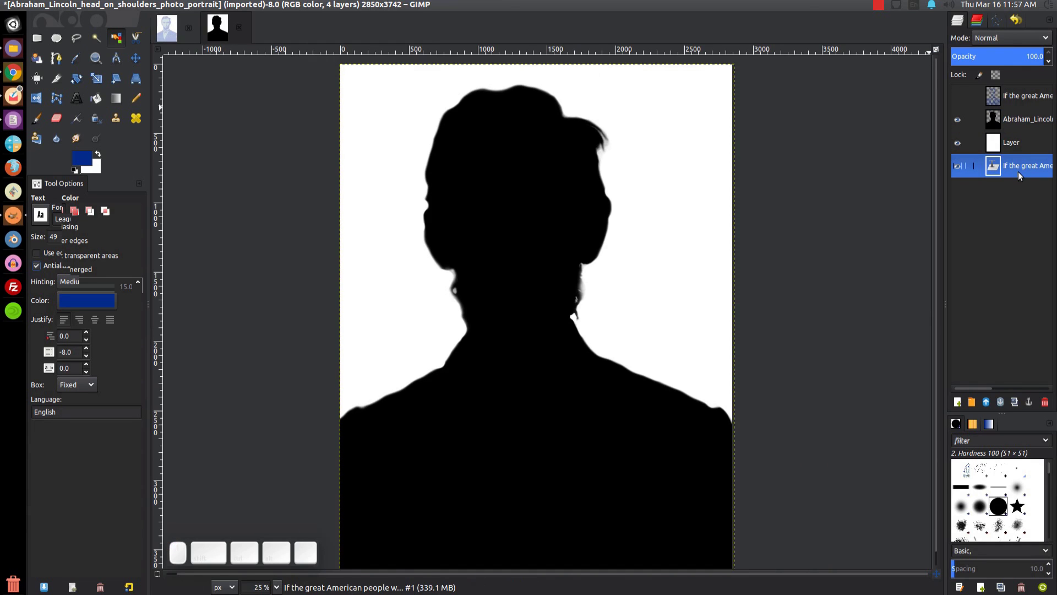
{"action": "left_click_drag", "start_coordinate": [1019, 173], "coordinate": [1012, 130]}
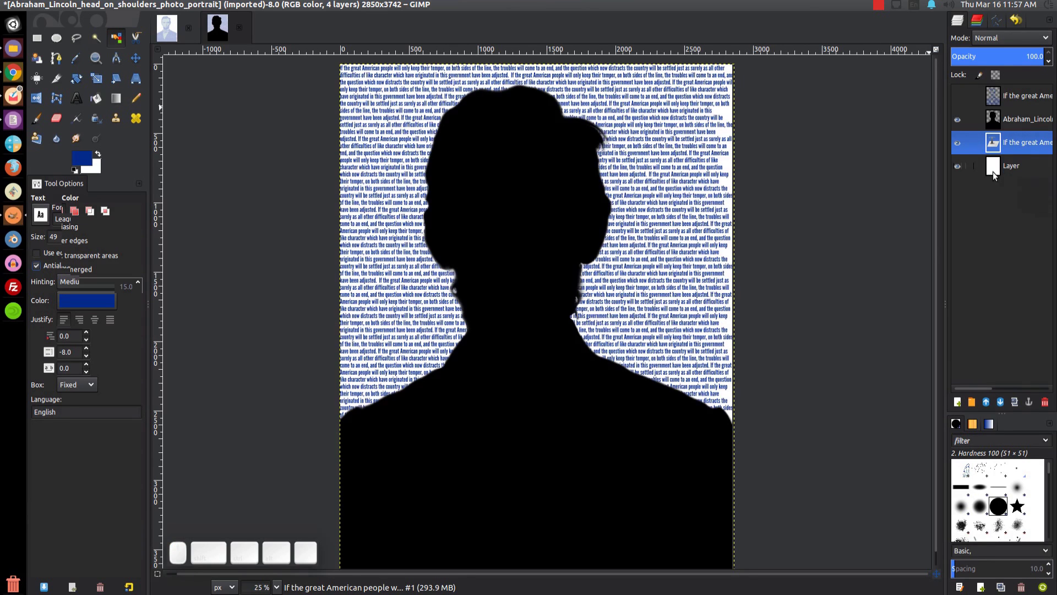
Hide the Abraham_Lincoln silhouette and select the lower repeating-text layer.
{"action": "left_click", "coordinate": [1023, 120]}
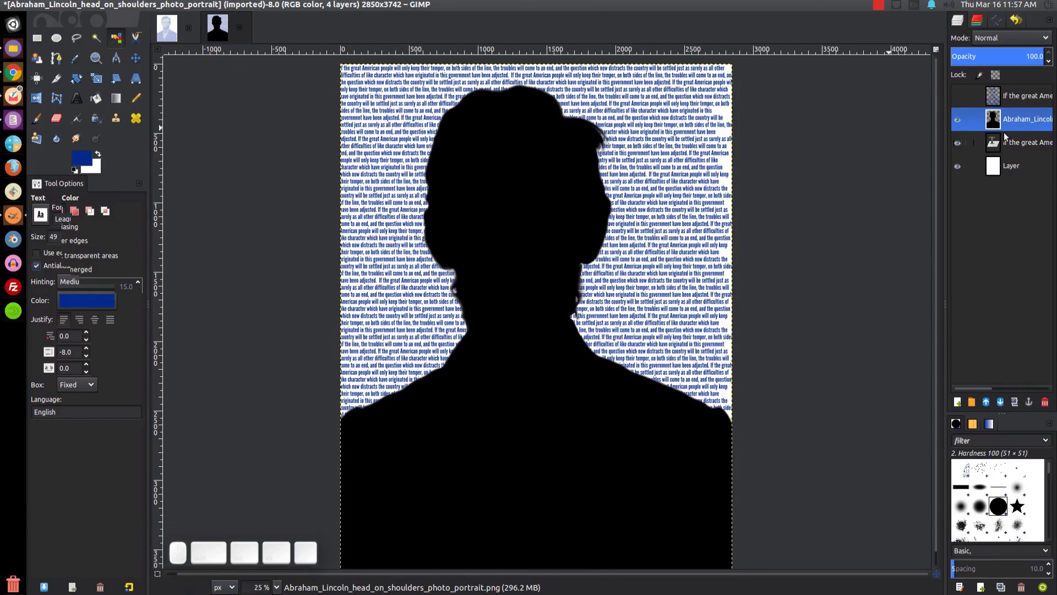
{"action": "left_click", "coordinate": [958, 120]}
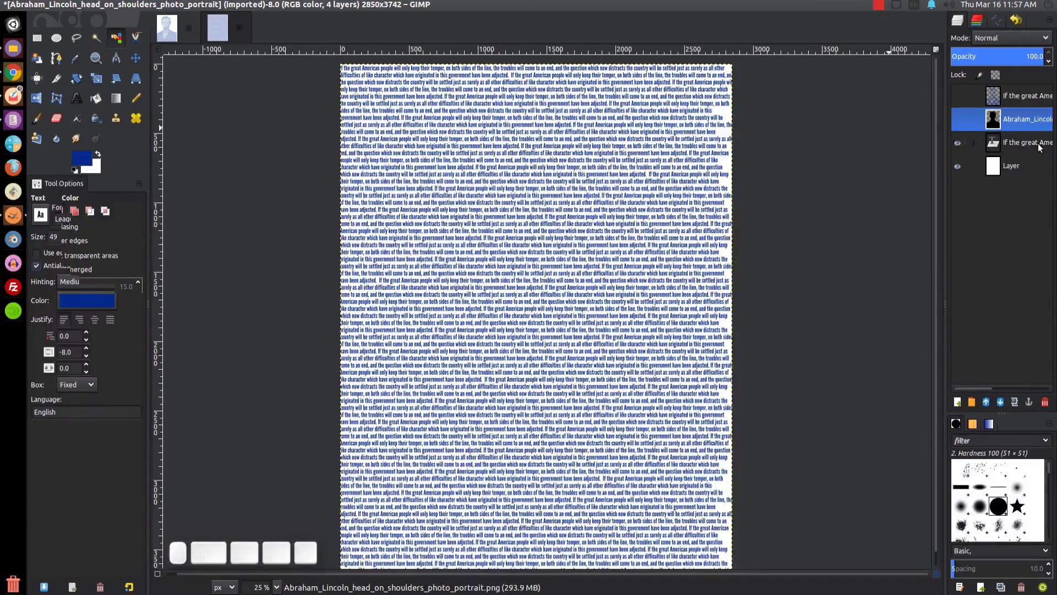
{"action": "left_click", "coordinate": [1028, 143]}
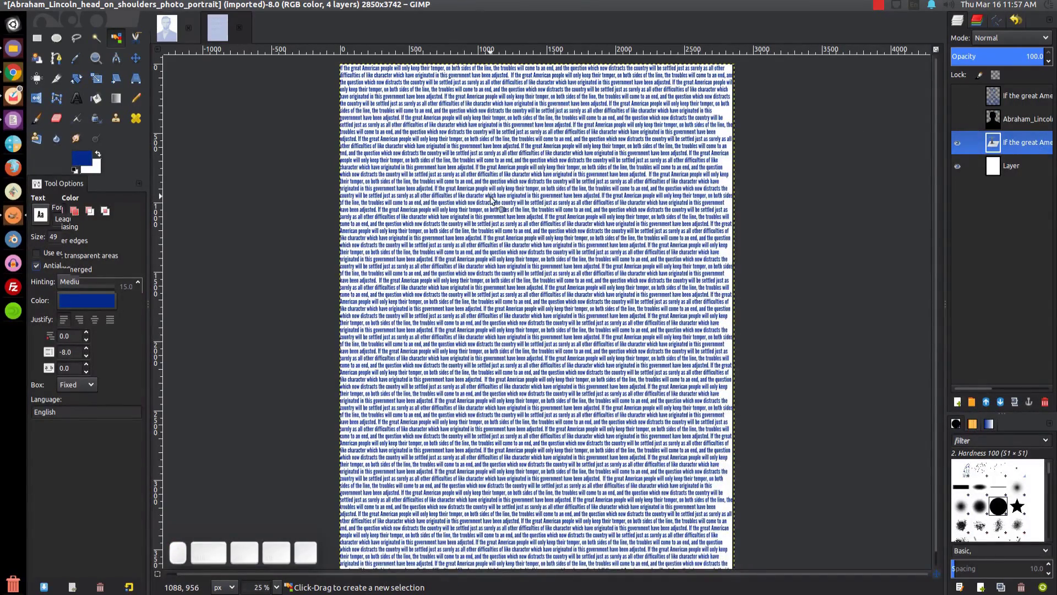
Change the lower text layer's colour to a pale light green.
{"action": "left_click", "coordinate": [72, 101]}
{"action": "left_click", "coordinate": [536, 155]}
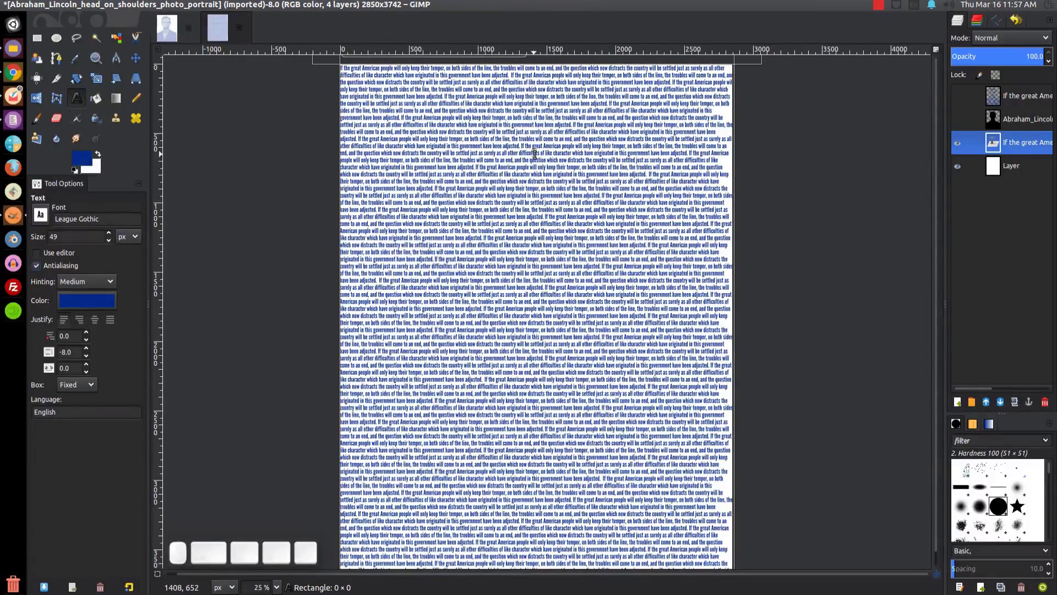
{"action": "left_click", "coordinate": [77, 300]}
{"action": "left_click_drag", "start_coordinate": [512, 300], "coordinate": [510, 304]}
{"action": "left_click_drag", "start_coordinate": [477, 250], "coordinate": [495, 311]}
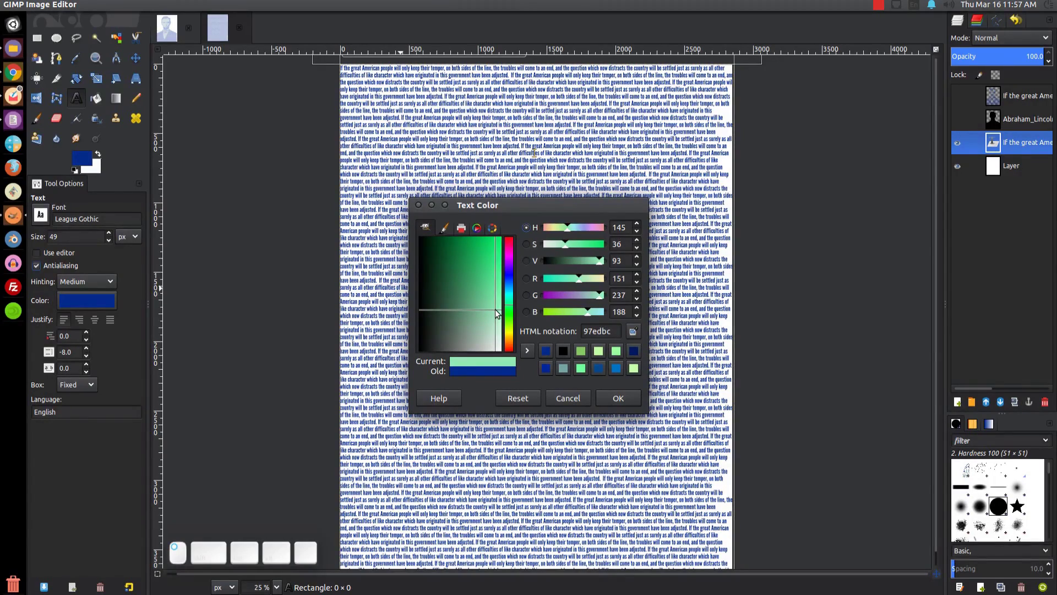
{"action": "left_click", "coordinate": [618, 399]}
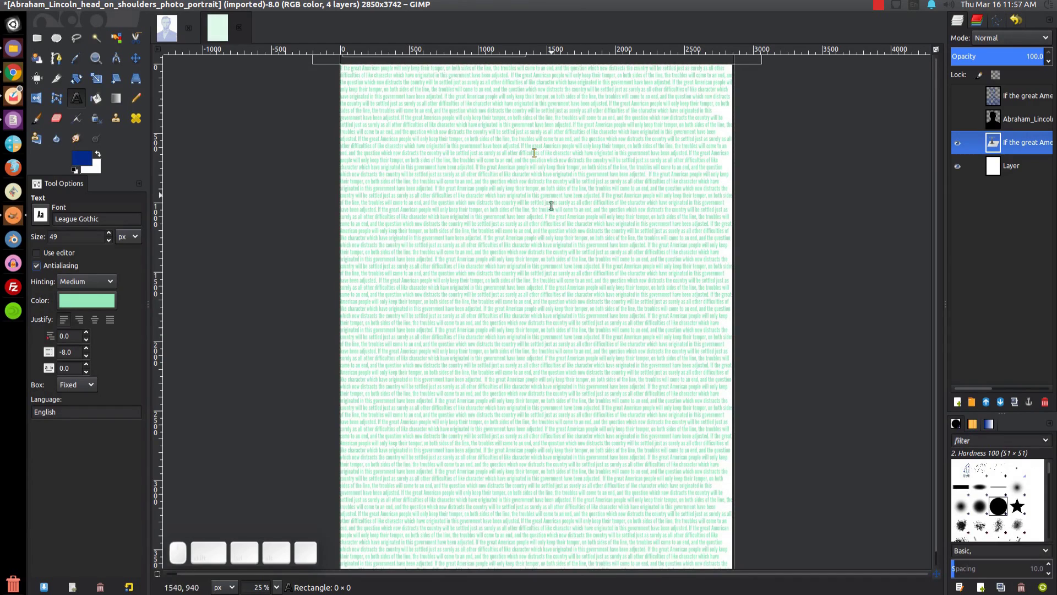
Darken the text colour slightly to the muted green 7abd96.
{"action": "left_click", "coordinate": [110, 302]}
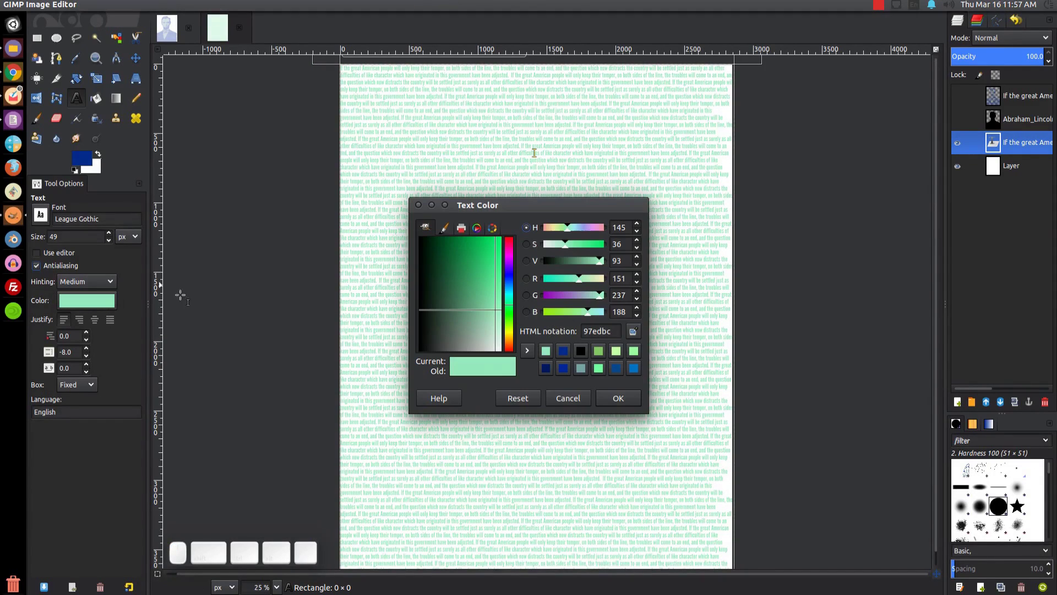
{"action": "left_click_drag", "start_coordinate": [495, 313], "coordinate": [480, 310]}
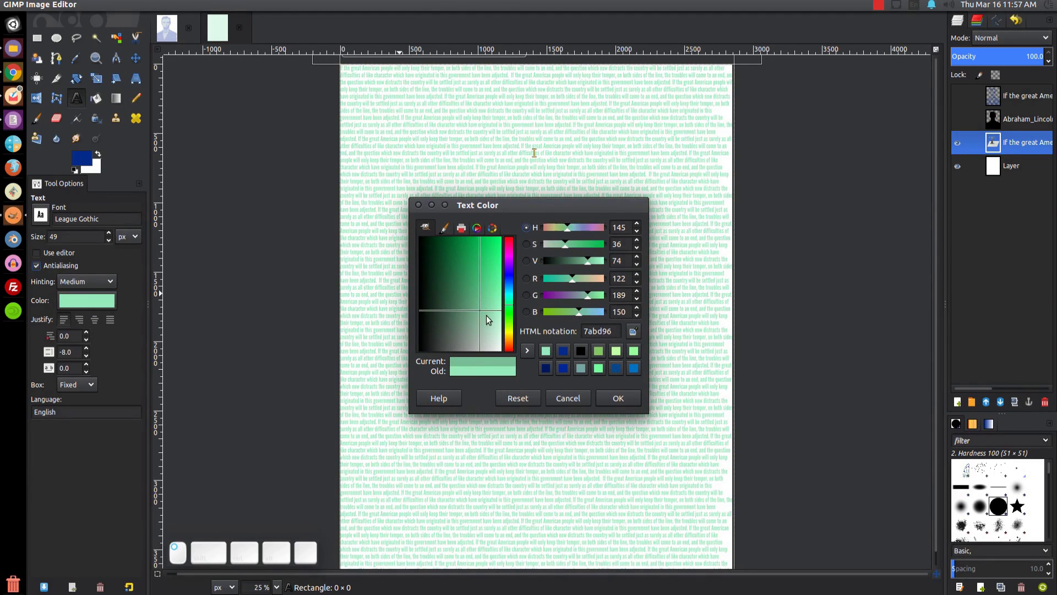
{"action": "left_click", "coordinate": [611, 400]}
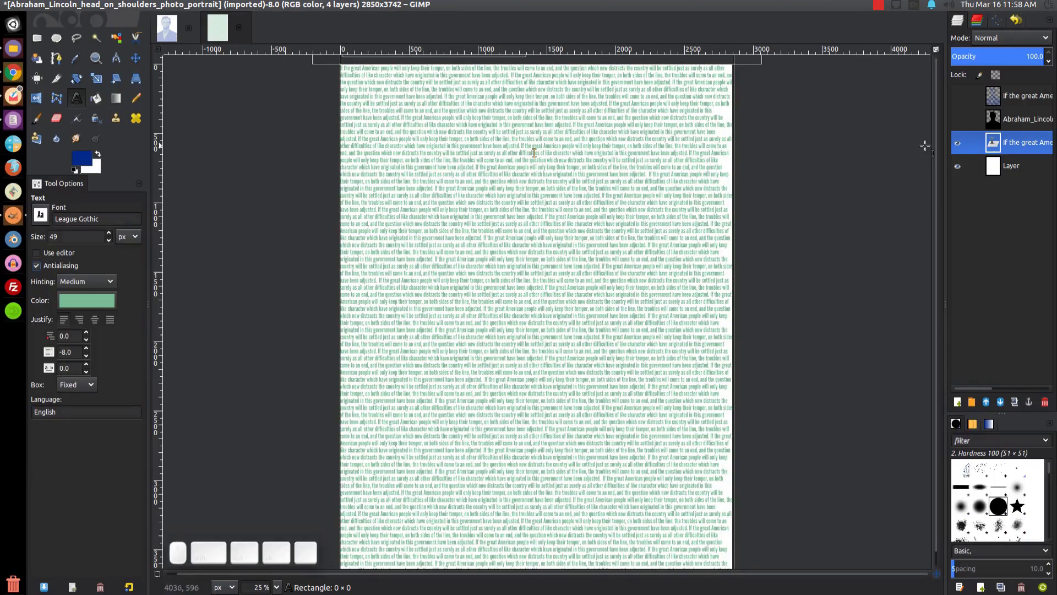
Show the Abraham_Lincoln layer, select by colour around its black figure, invert, and delete it.
{"action": "left_click", "coordinate": [957, 120]}
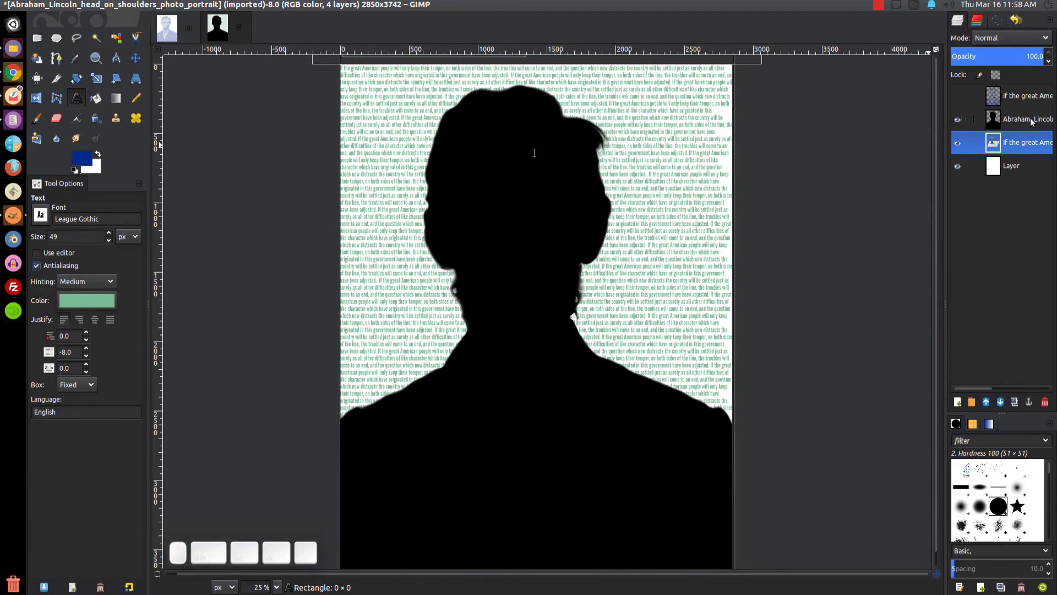
{"action": "left_click", "coordinate": [1027, 119]}
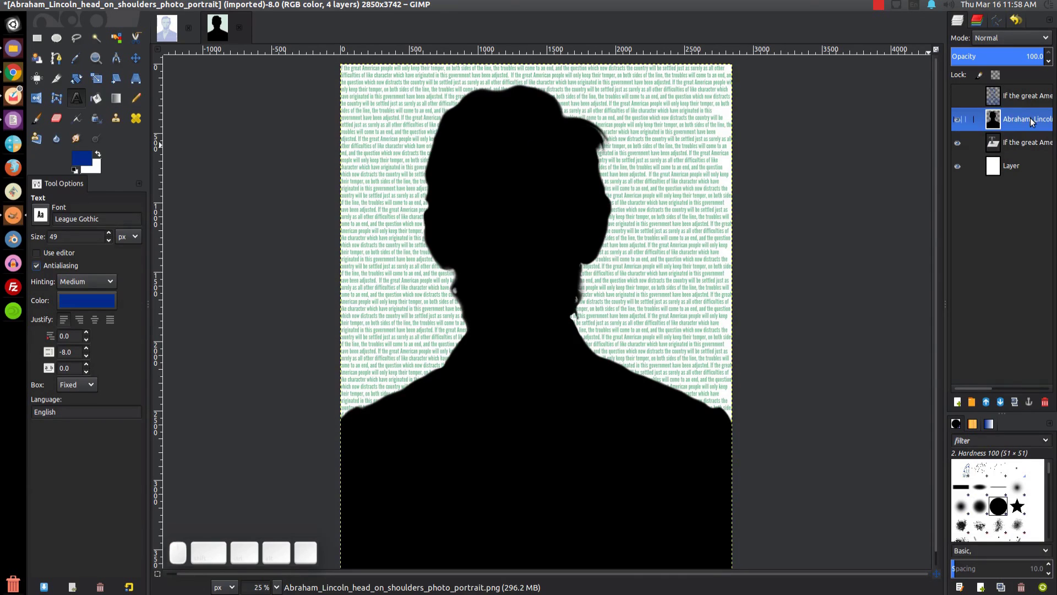
{"action": "left_click", "coordinate": [117, 40]}
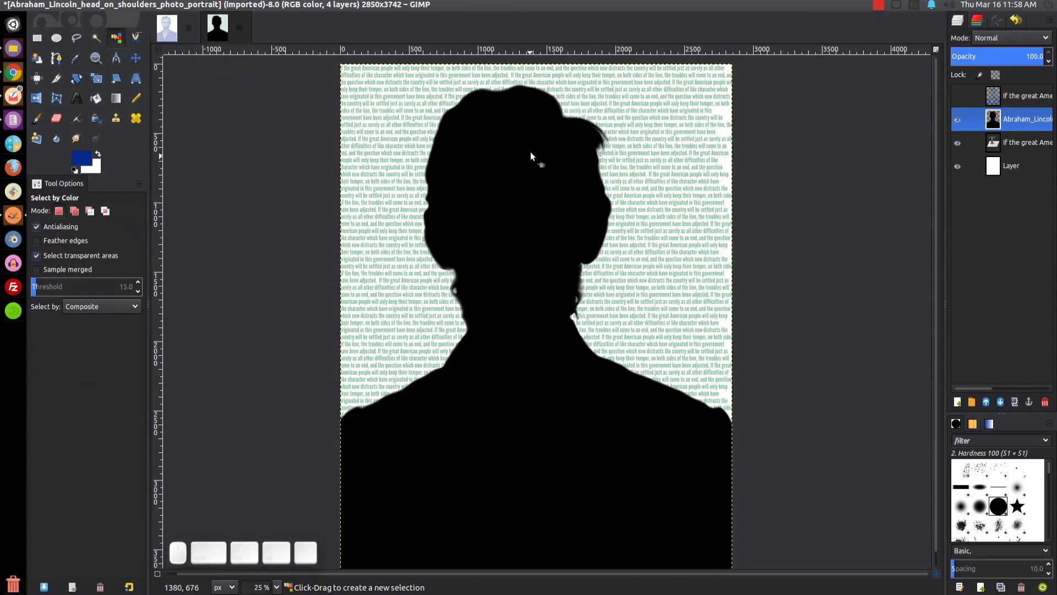
{"action": "left_click", "coordinate": [518, 179]}
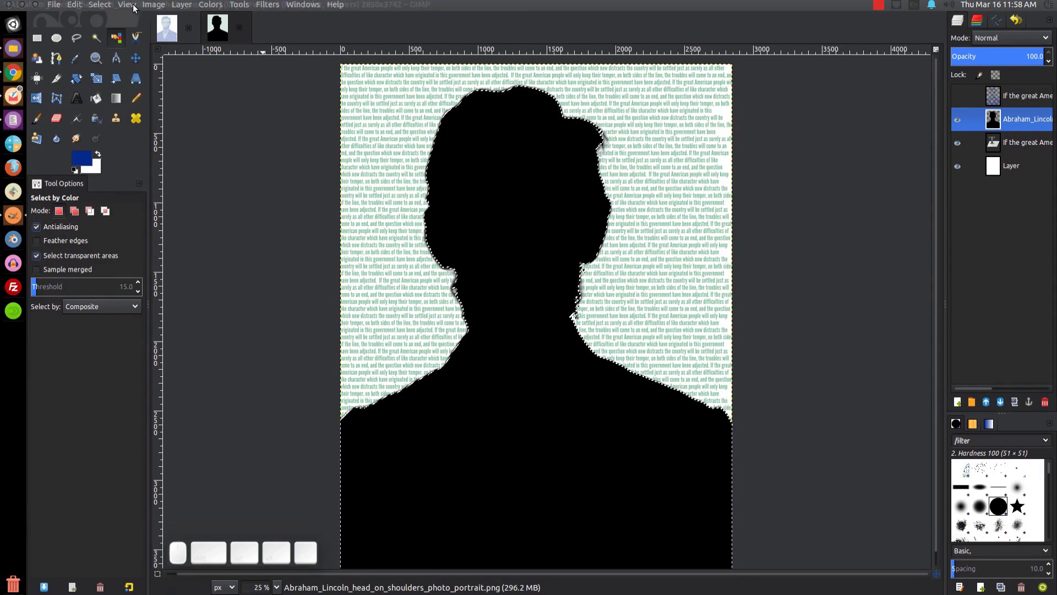
{"action": "left_click", "coordinate": [100, 4]}
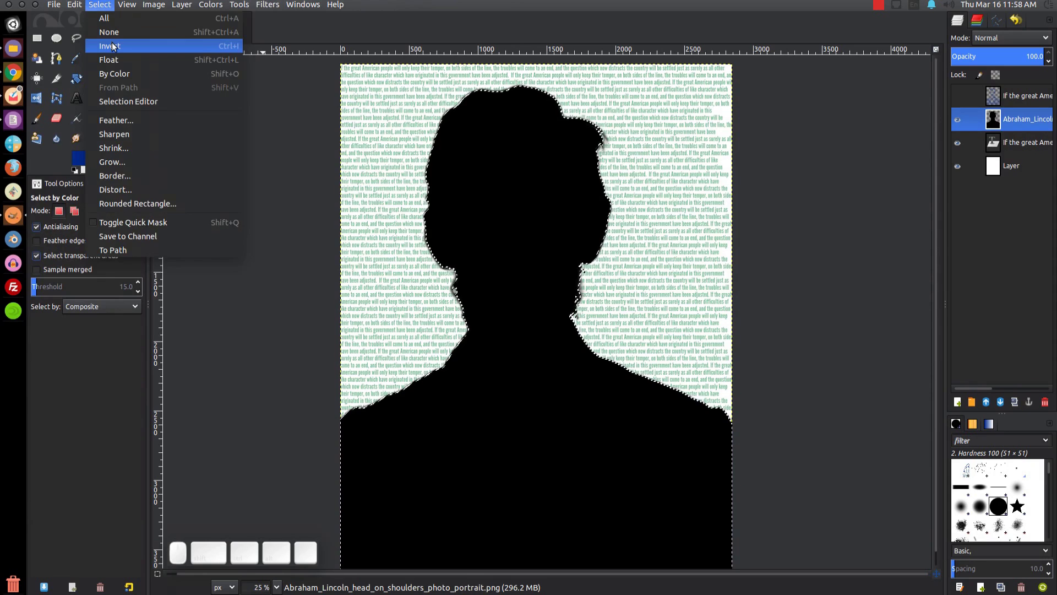
{"action": "left_click", "coordinate": [112, 47]}
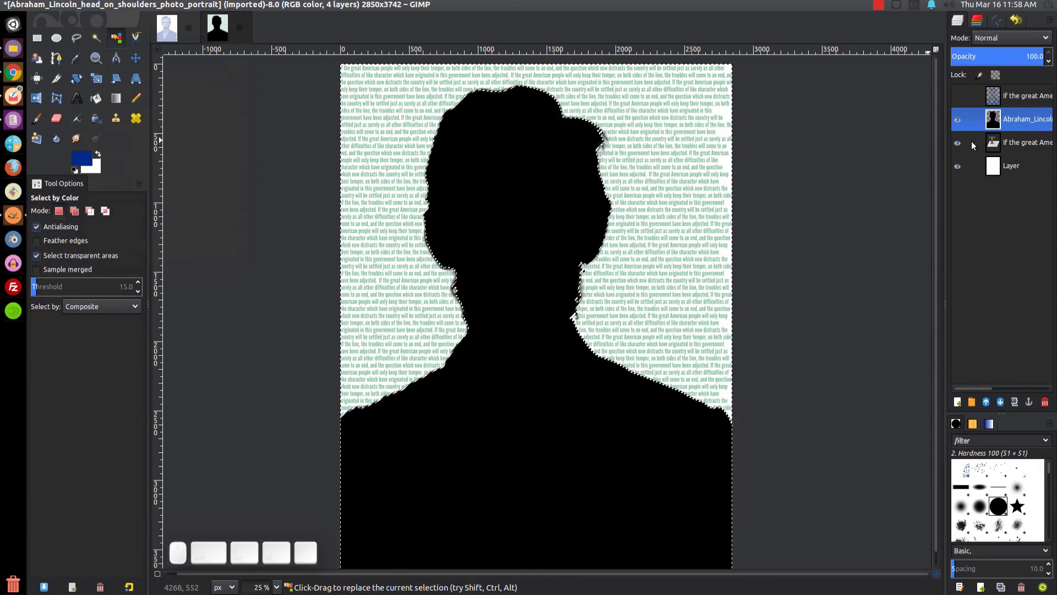
{"action": "left_click", "coordinate": [1045, 403]}
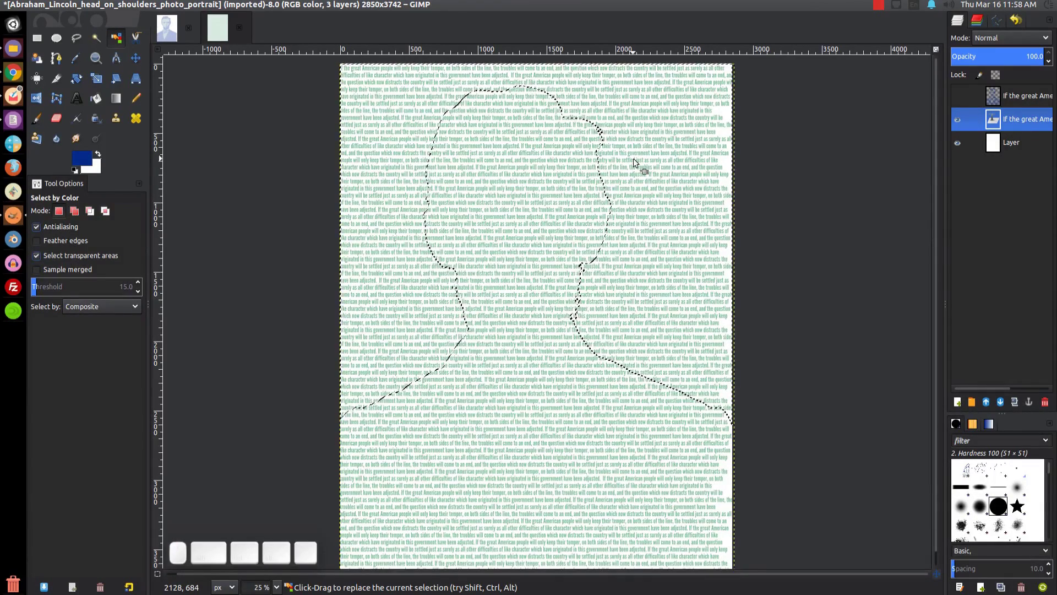
Clear the green text outside the silhouette and remove the selection.
{"action": "key", "text": "Delete"}
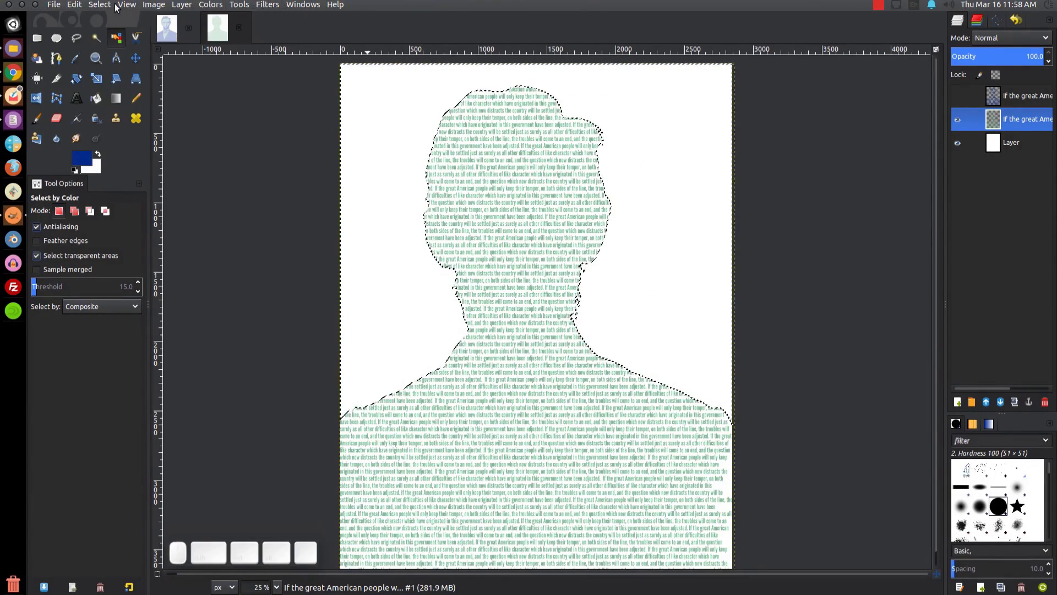
{"action": "left_click", "coordinate": [113, 5]}
{"action": "left_click", "coordinate": [114, 33]}
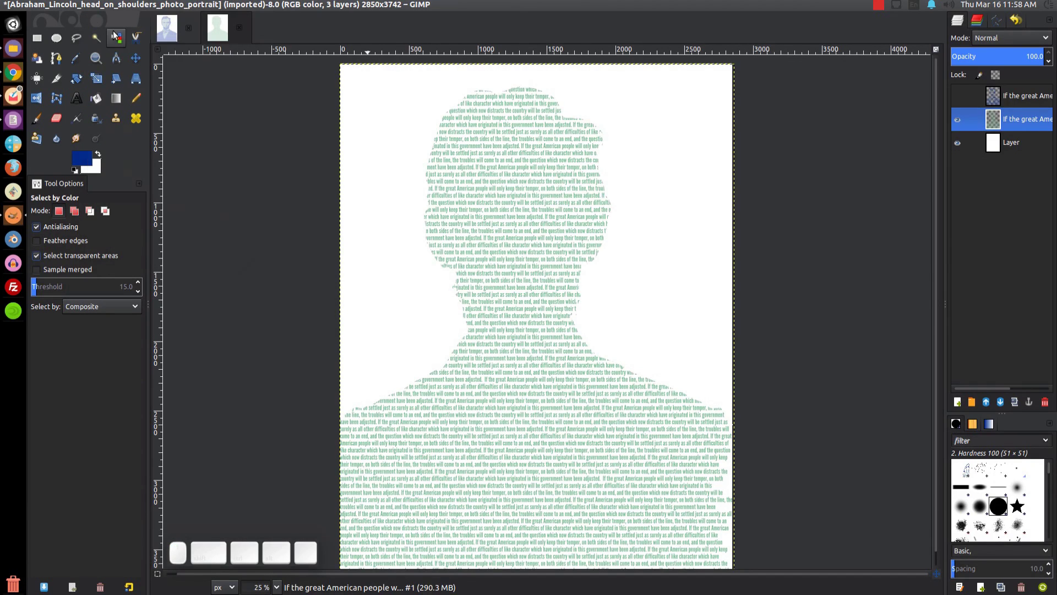
Show the dark-blue text layer over the green and inspect the two-colour portrait close up.
{"action": "left_click", "coordinate": [958, 95]}
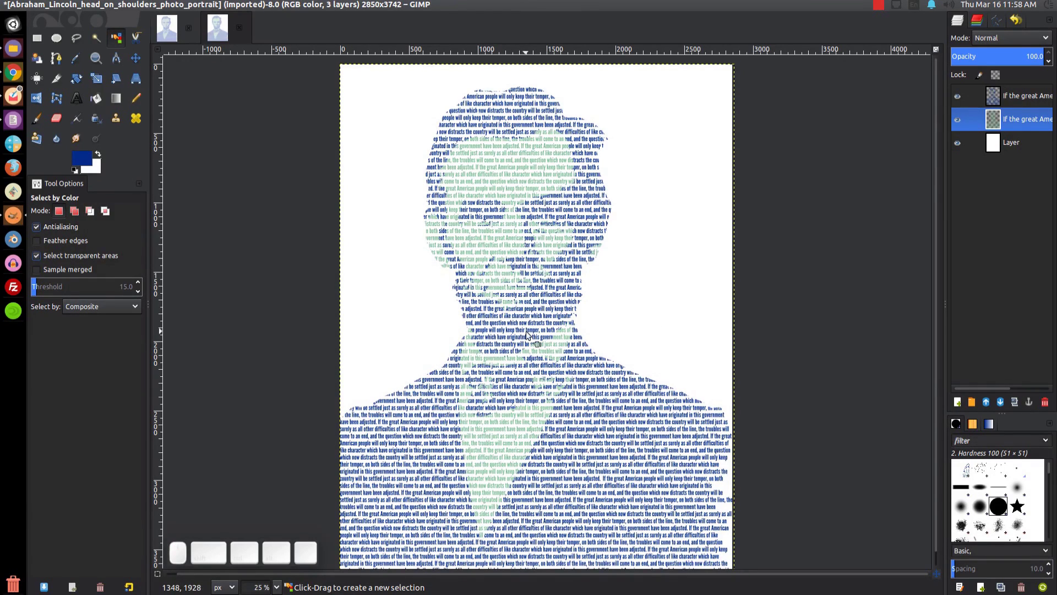
{"action": "scroll", "coordinate": [532, 322], "scroll_direction": "up", "scroll_amount": 3}
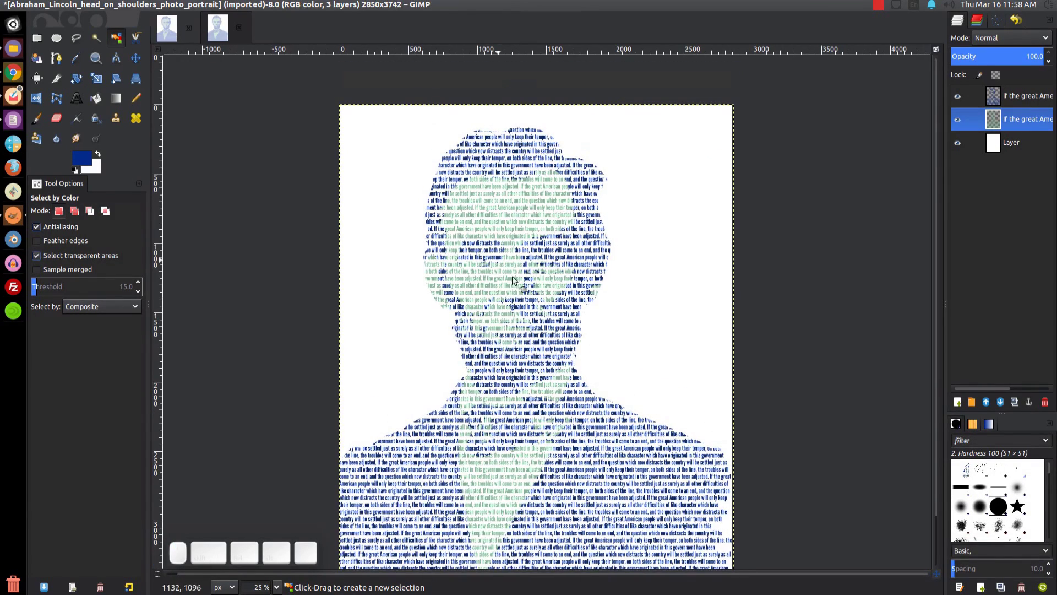
{"action": "scroll", "coordinate": [540, 427], "scroll_direction": "up", "scroll_amount": 4}
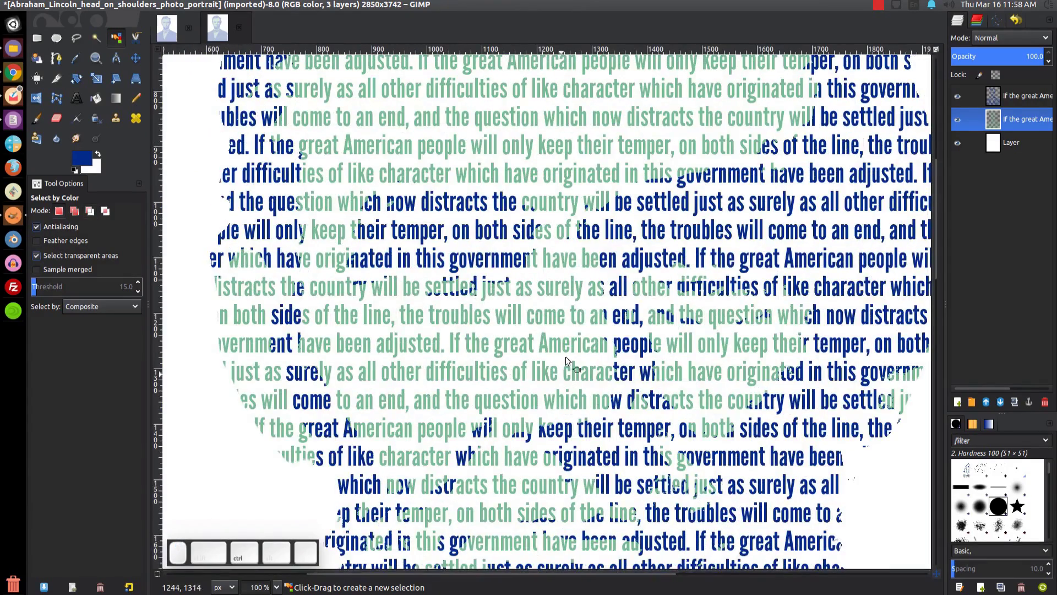
{"action": "left_click_drag", "start_coordinate": [566, 225], "coordinate": [572, 342]}
{"action": "scroll", "coordinate": [572, 342], "scroll_direction": "down", "scroll_amount": 6}
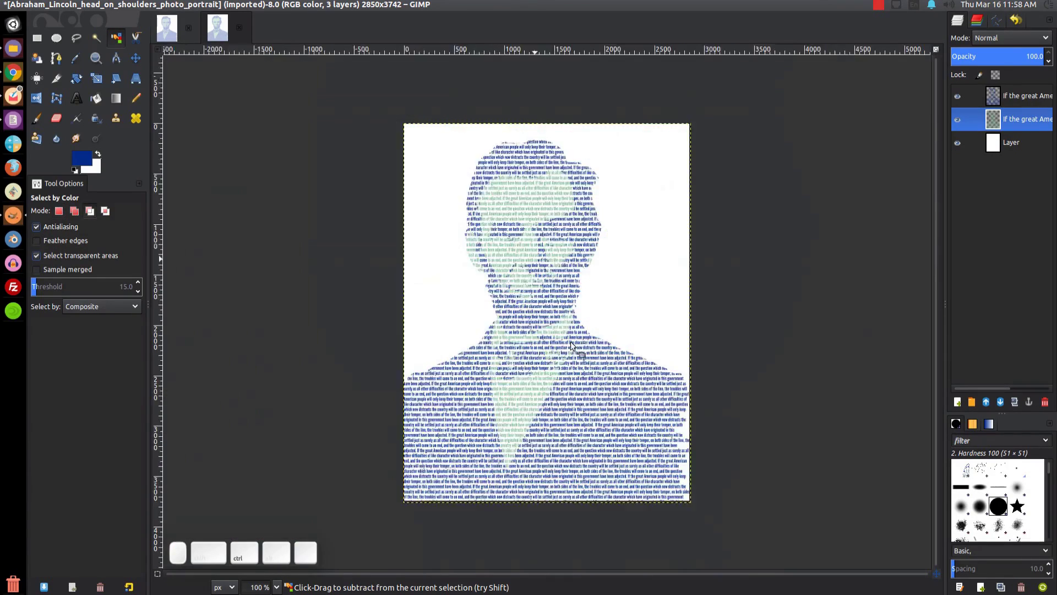
{"action": "scroll", "coordinate": [571, 345], "scroll_direction": "up", "scroll_amount": 1}
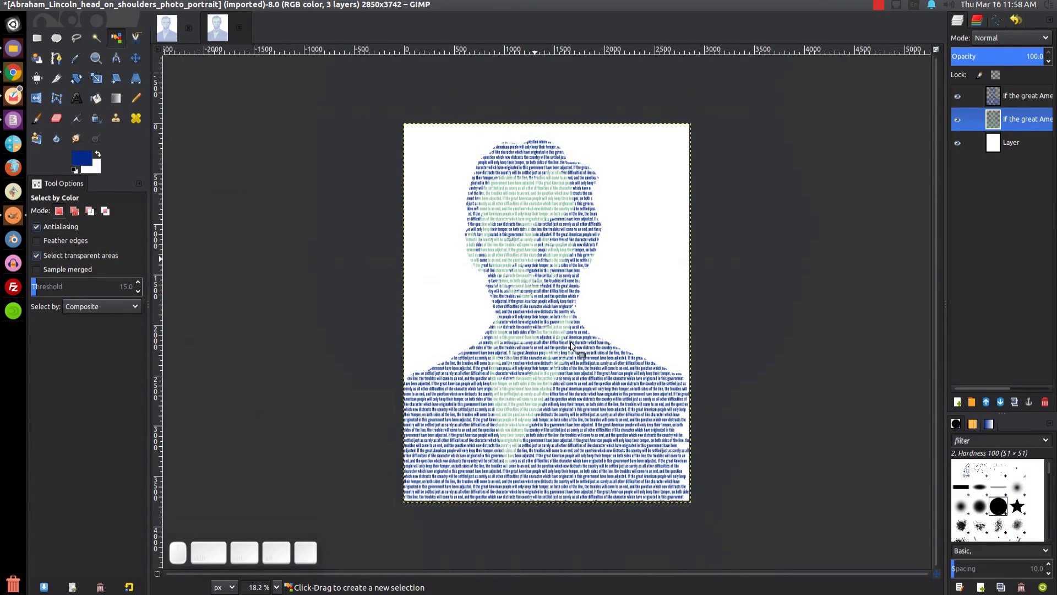